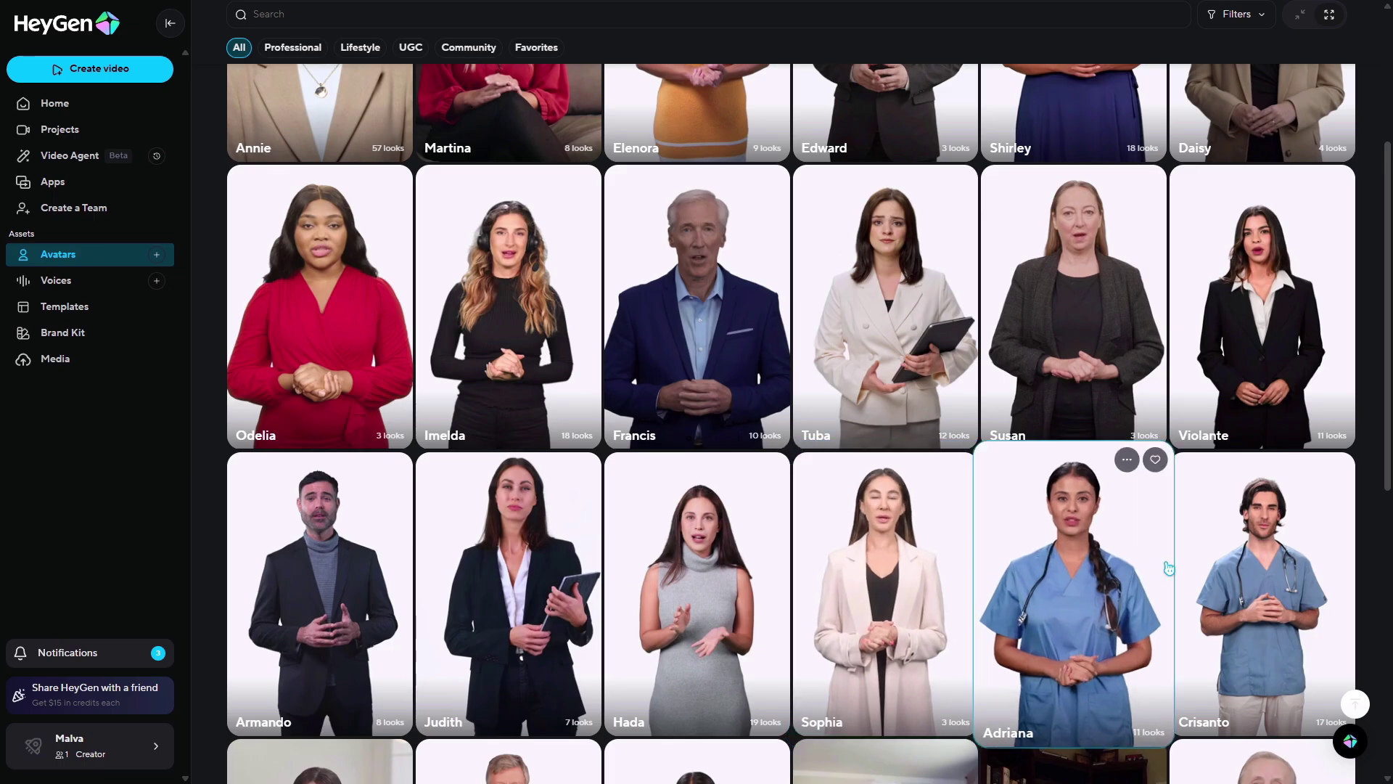
- Play the finished Avatar IV elf video and rate it 'I like it'
{"action": "scroll", "coordinate": [1270, 595], "scroll_direction": "down", "scroll_amount": 4}
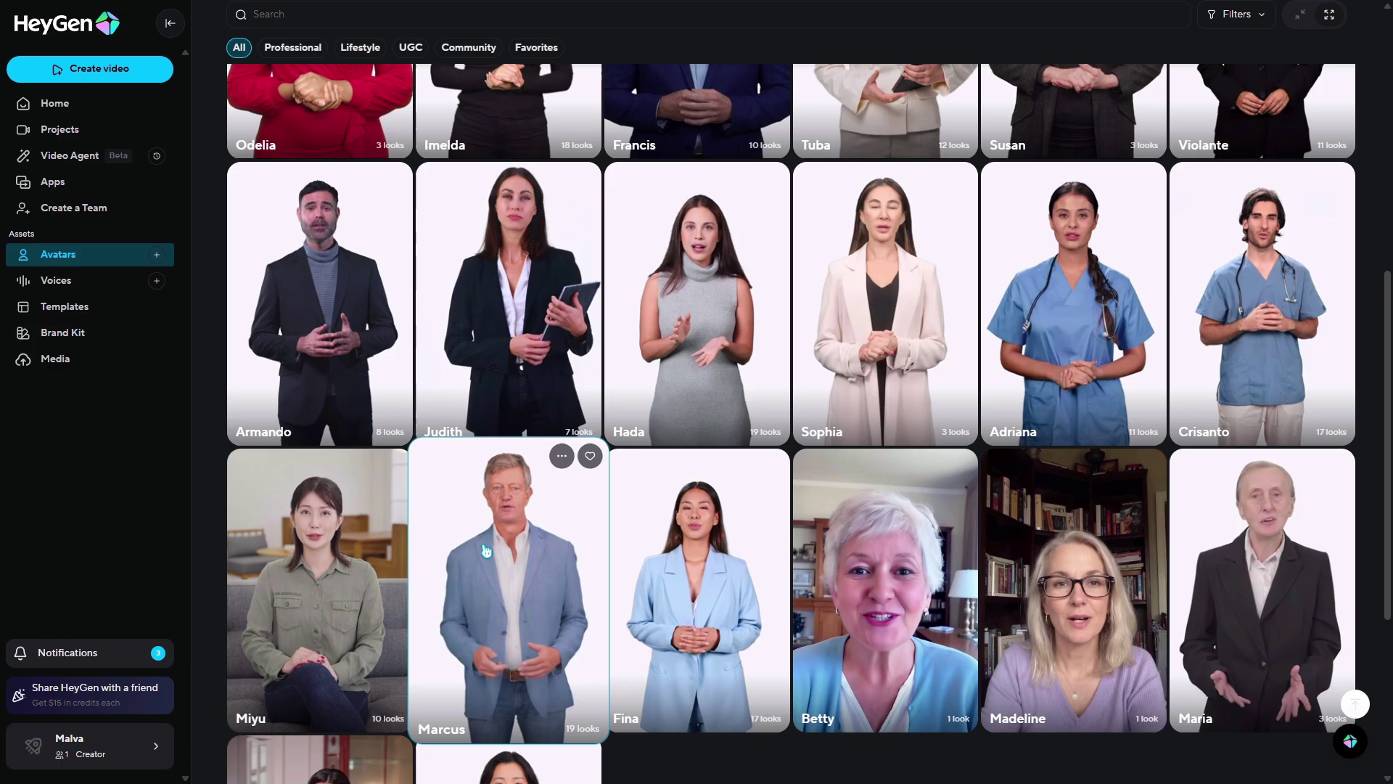
{"action": "scroll", "coordinate": [312, 581], "scroll_direction": "down", "scroll_amount": 5}
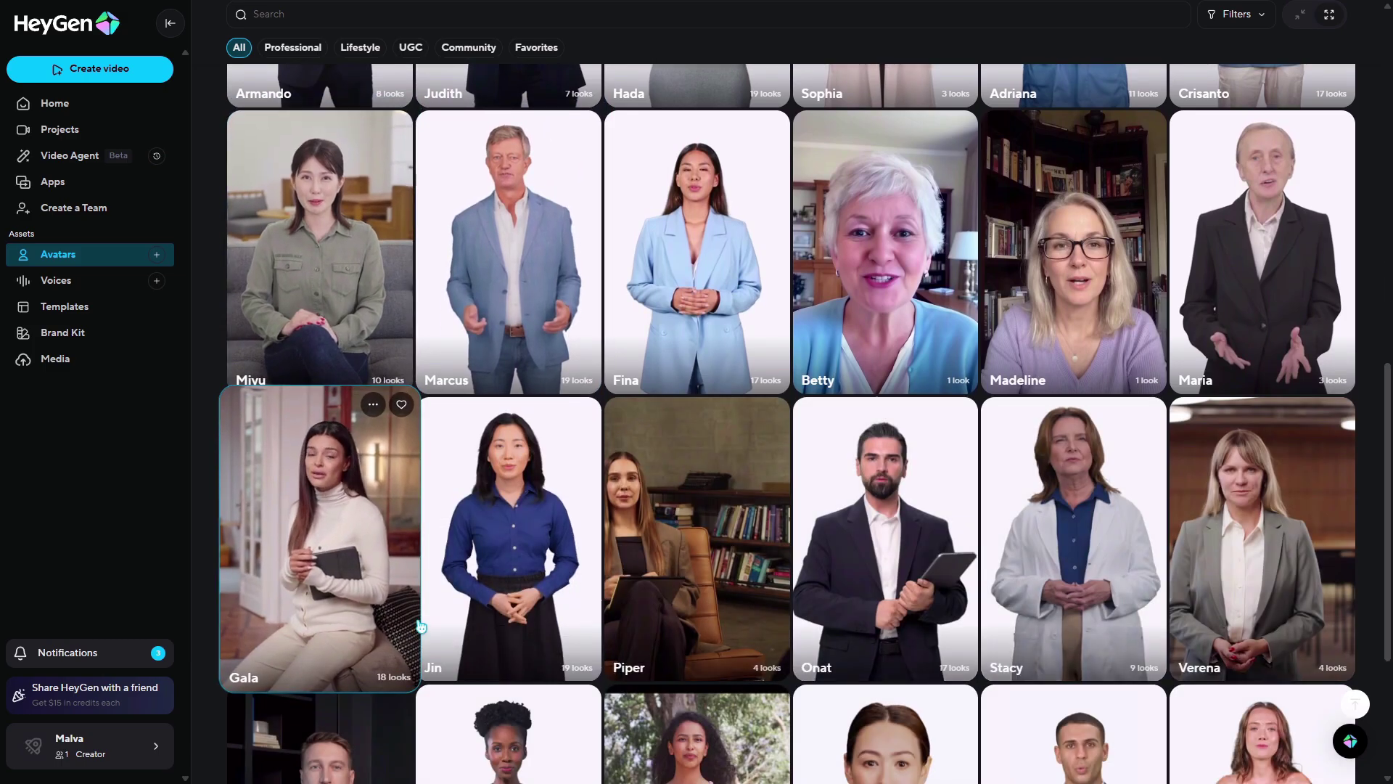
{"action": "scroll", "coordinate": [834, 616], "scroll_direction": "down", "scroll_amount": 1}
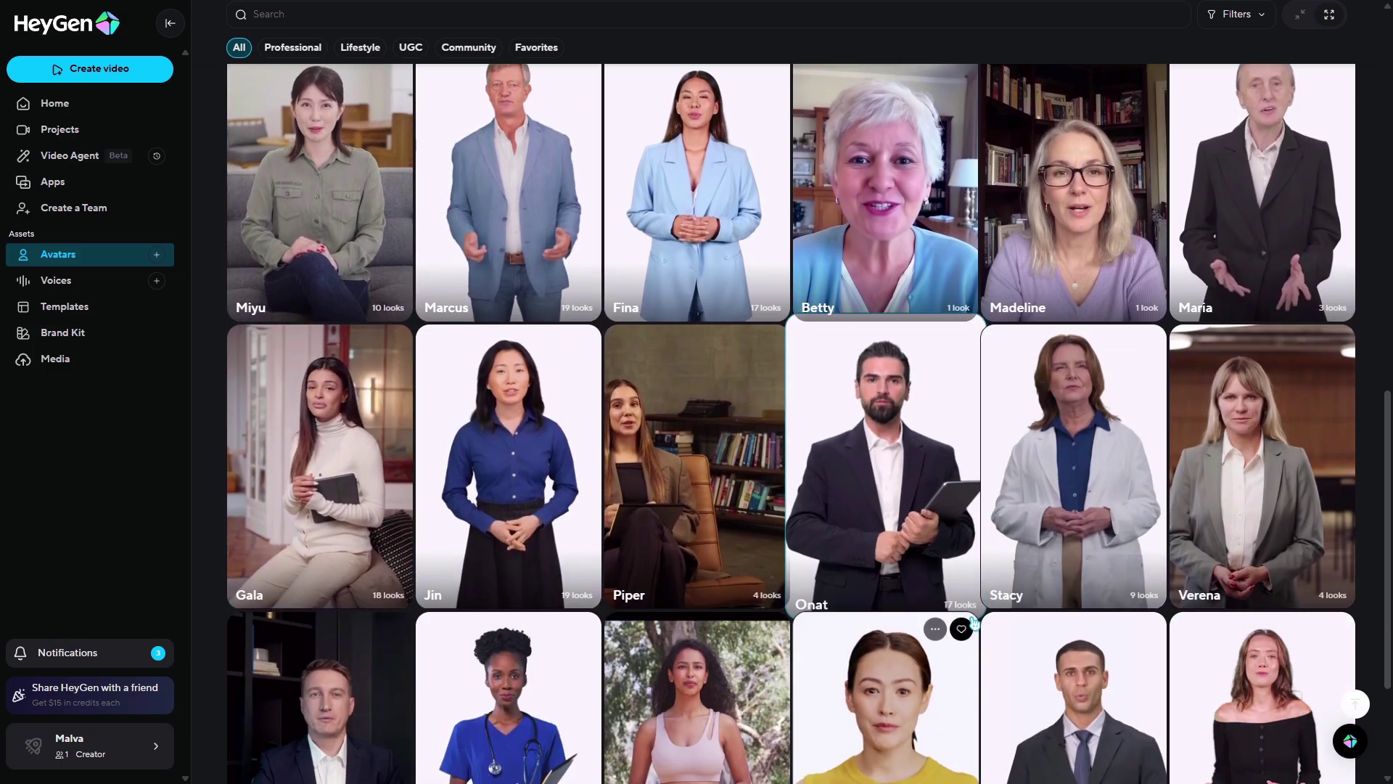
{"action": "scroll", "coordinate": [1268, 559], "scroll_direction": "down", "scroll_amount": 3}
{"action": "scroll", "coordinate": [1268, 560], "scroll_direction": "down", "scroll_amount": 3}
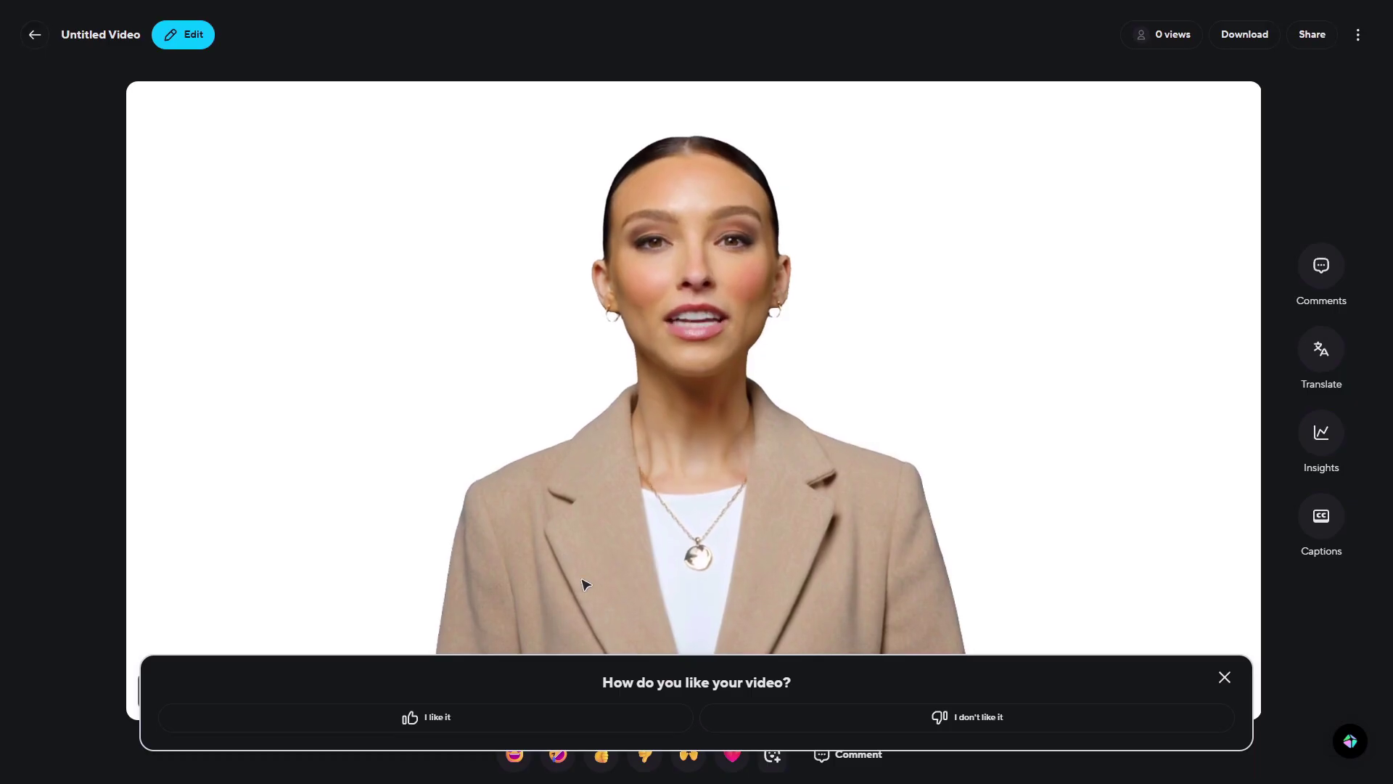
{"action": "left_click", "coordinate": [551, 757]}
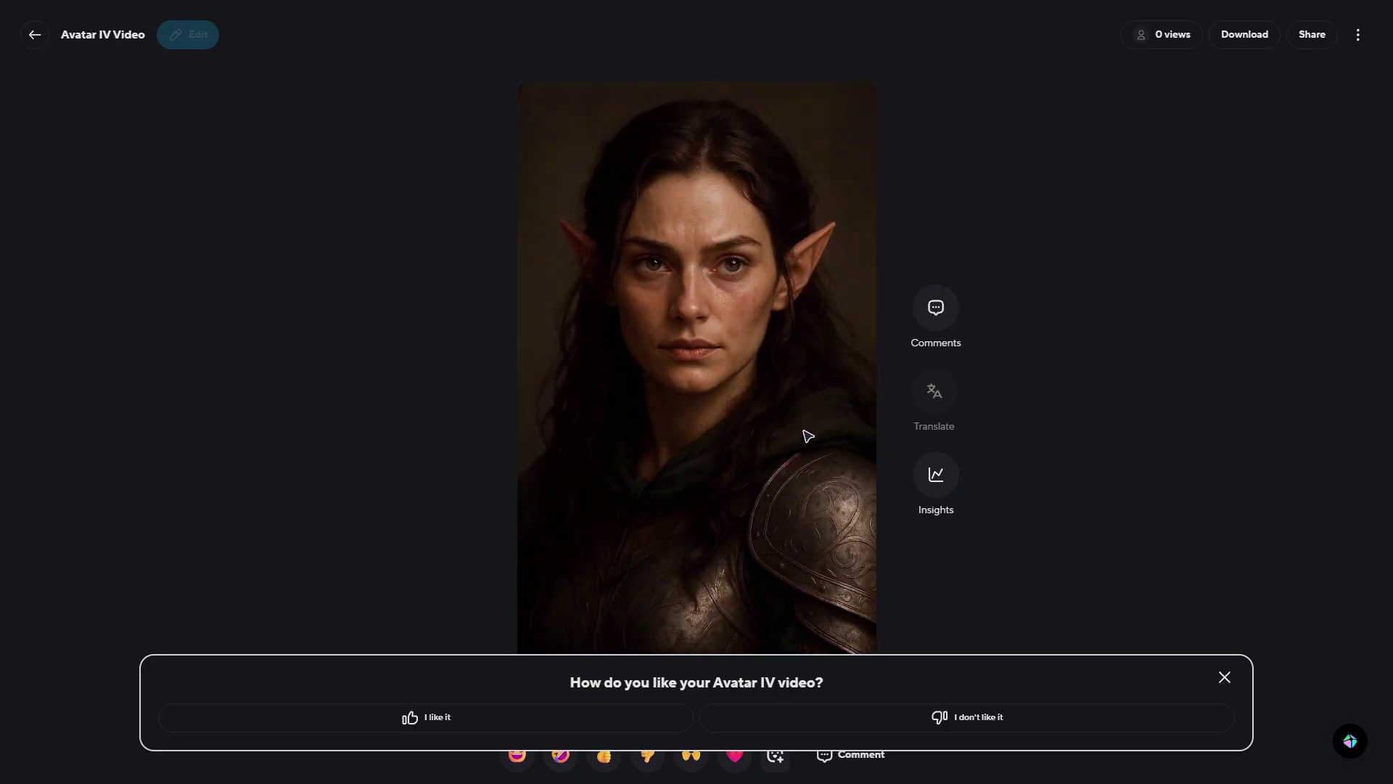
{"action": "left_click", "coordinate": [547, 723]}
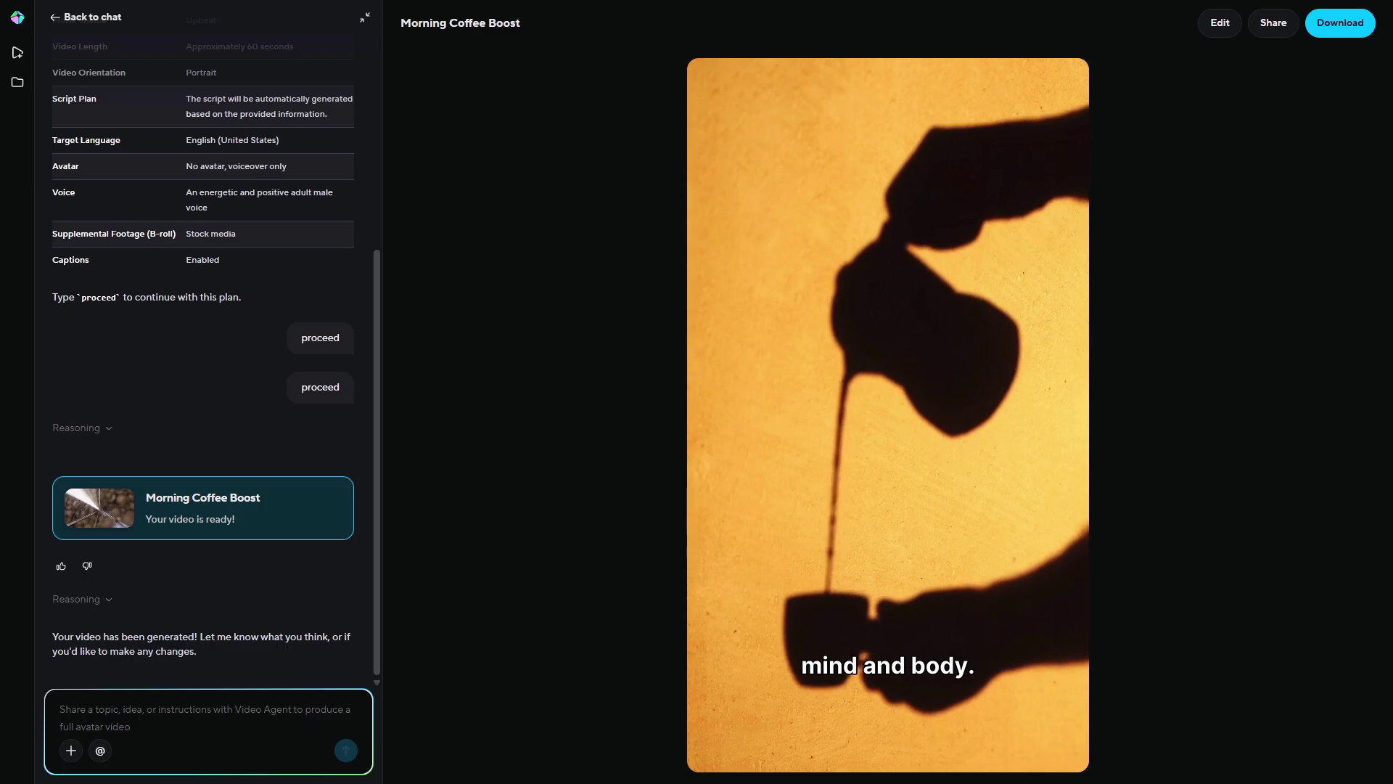
{"action": "scroll", "coordinate": [203, 461], "scroll_direction": "up", "scroll_amount": 5}
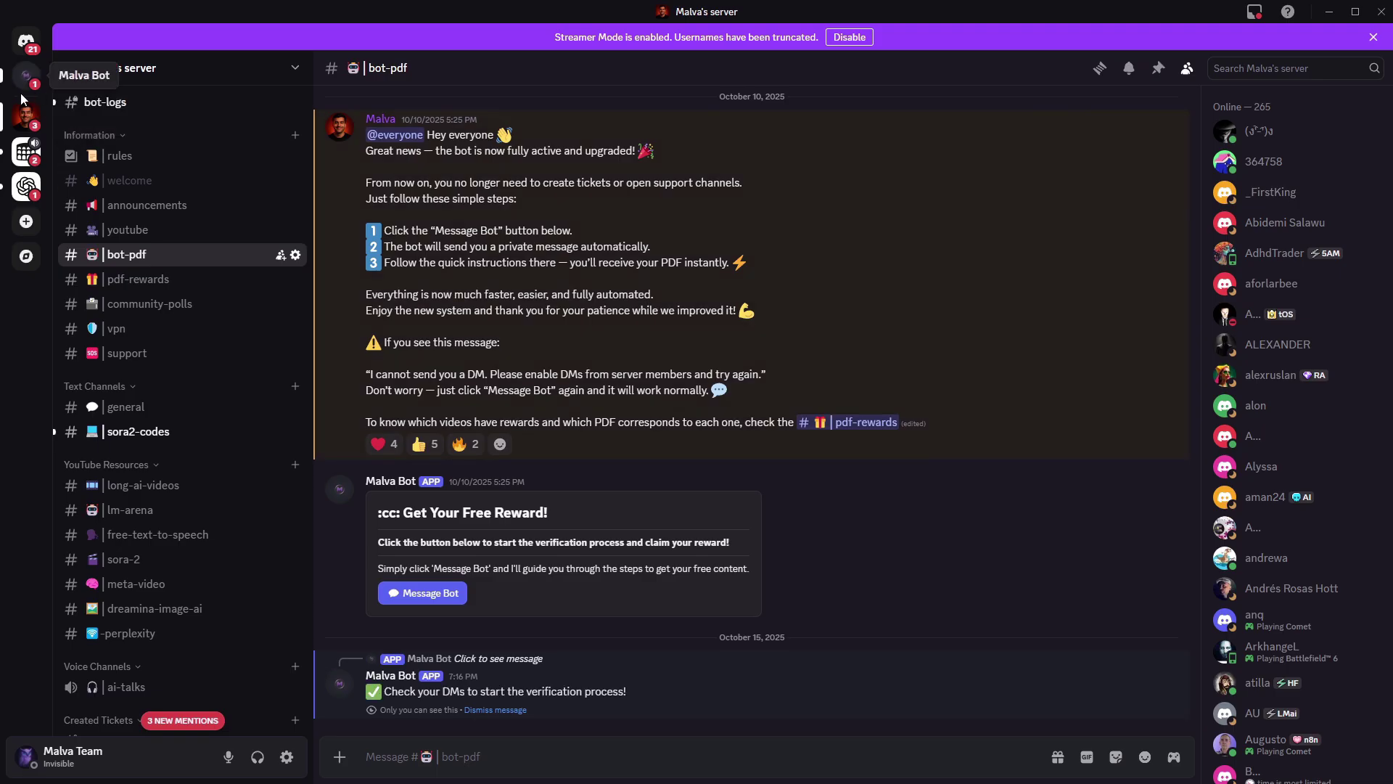
- Send the YouTube video link to the reward bot, check its screenshot, then visit #sora2-codes
{"action": "left_click", "coordinate": [27, 83]}
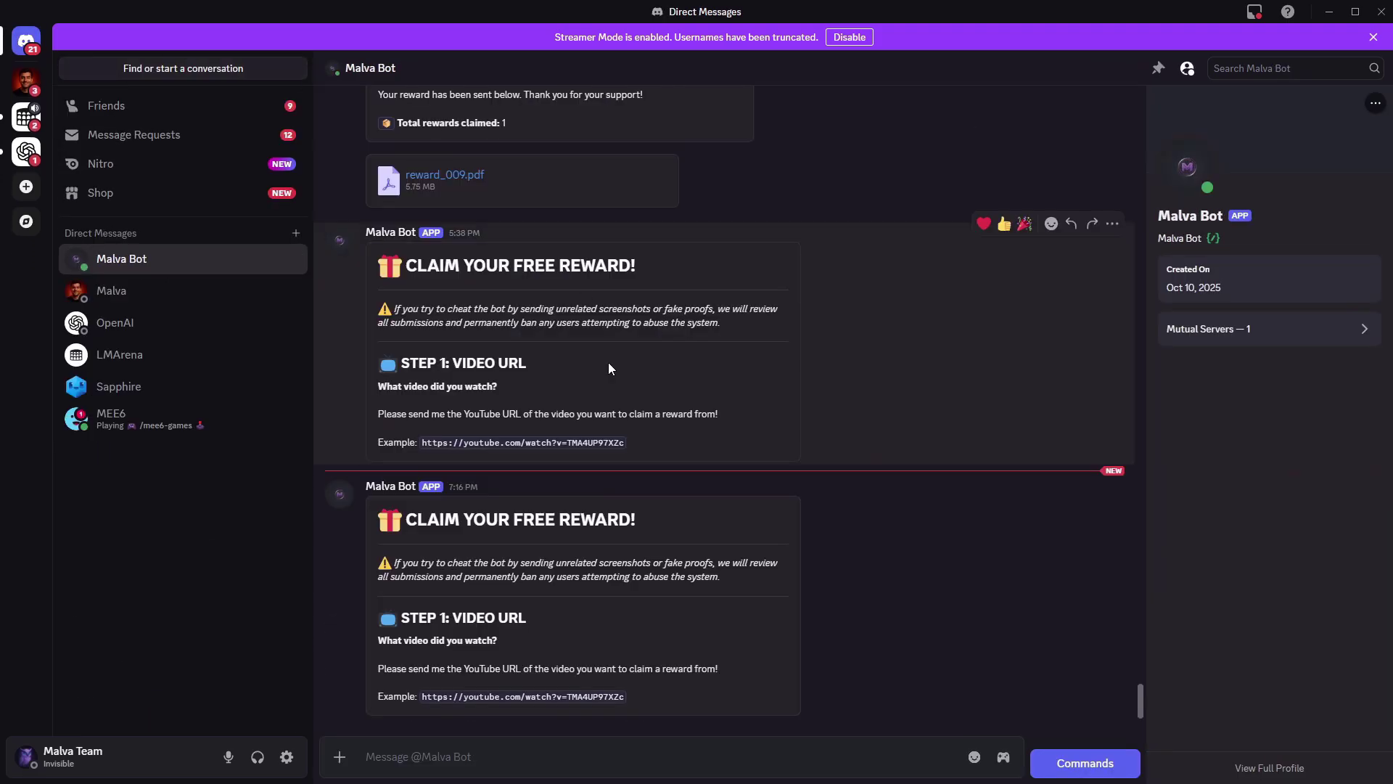
{"action": "type", "text": "https://www.youtube.com/watch?v=UxN39xchCzM"}
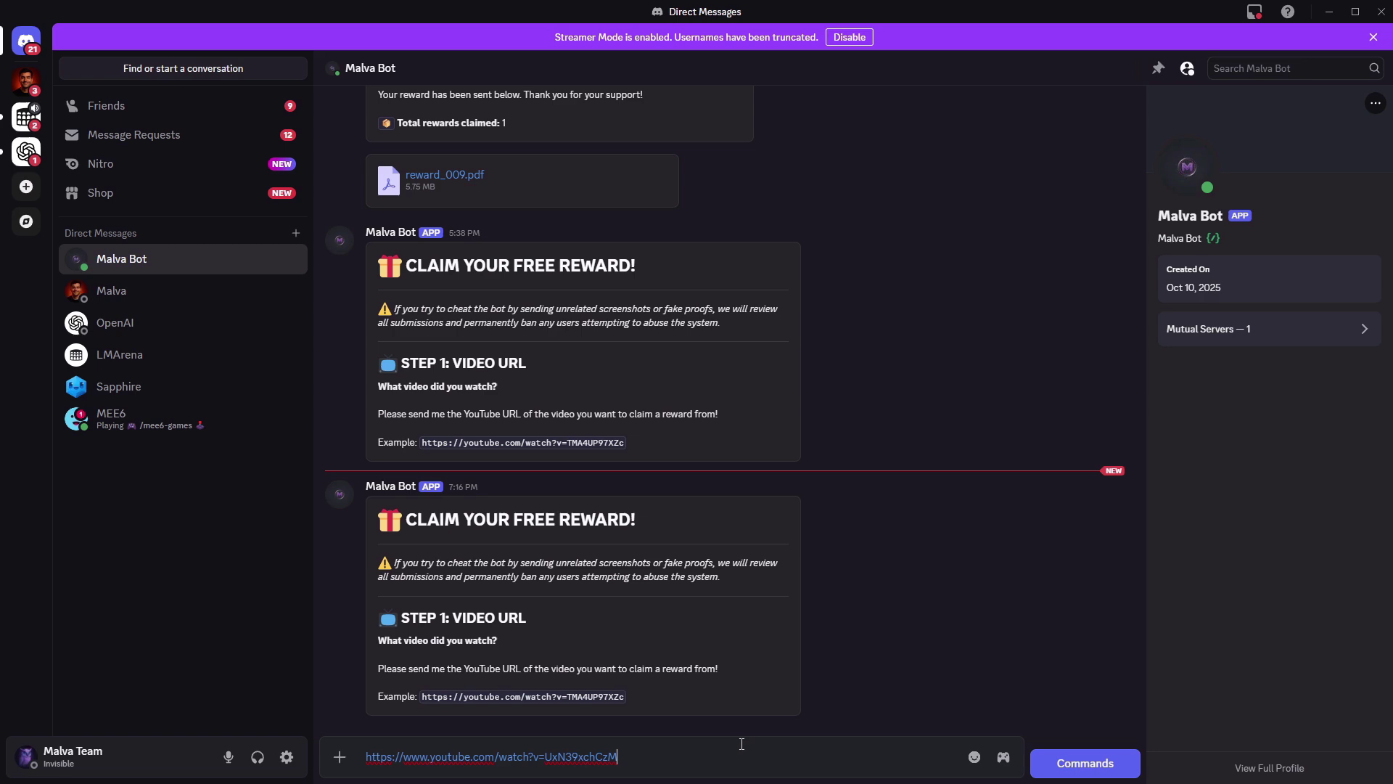
{"action": "key", "text": "Return"}
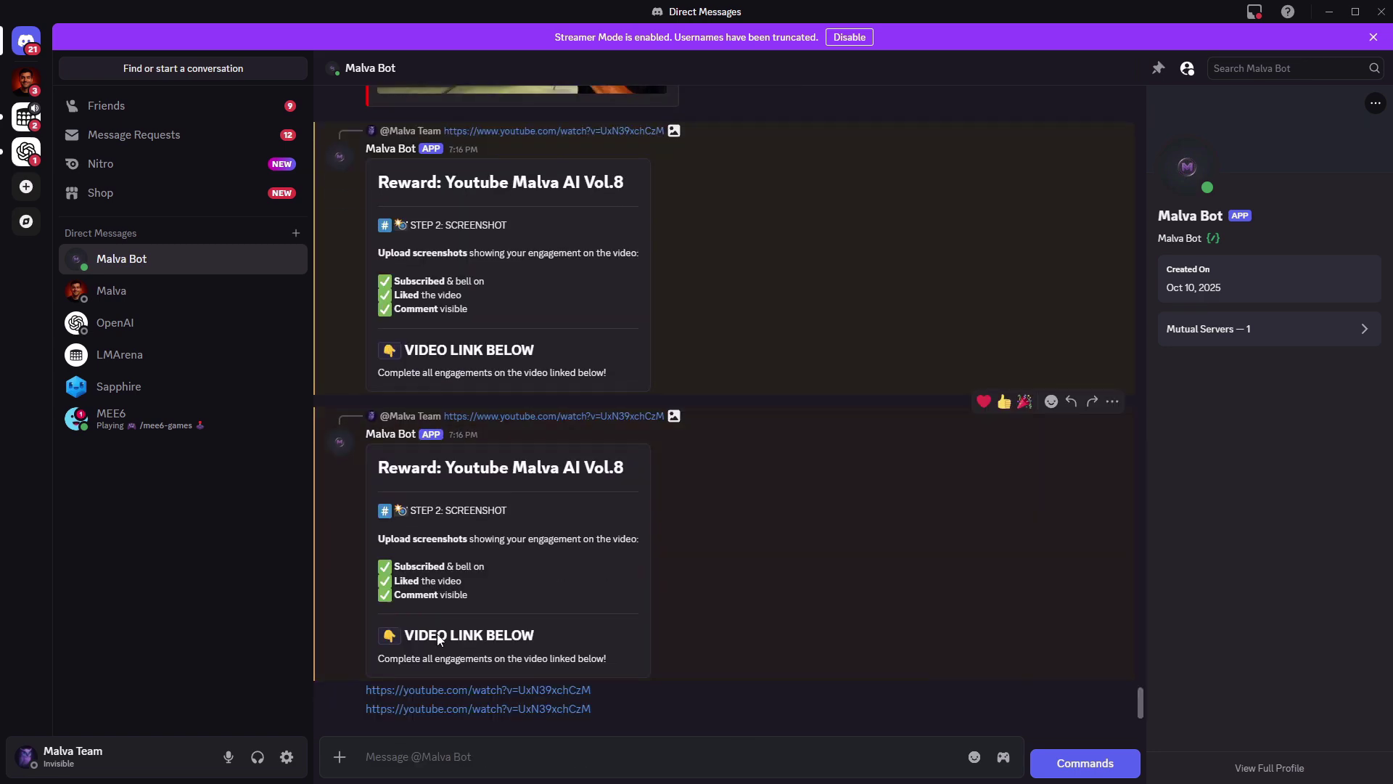
{"action": "left_click", "coordinate": [437, 633]}
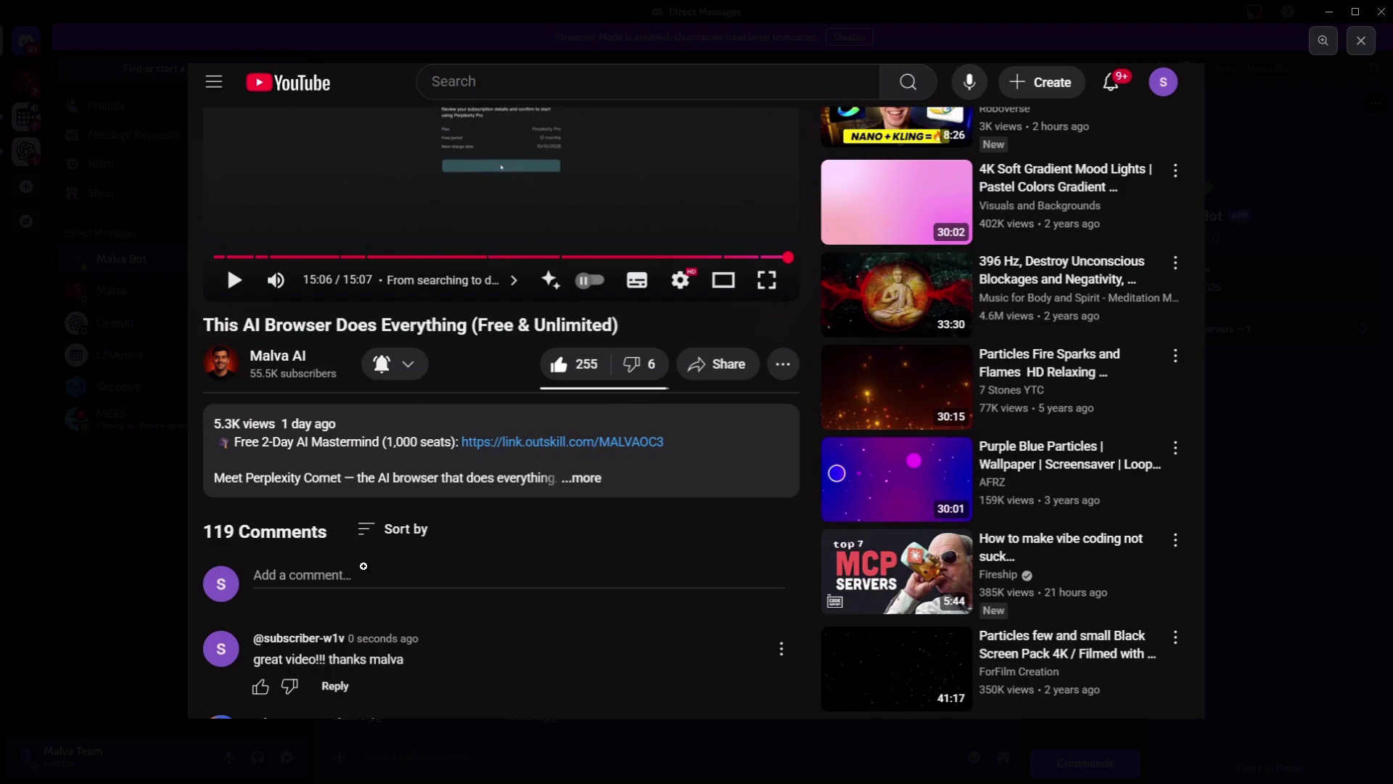
{"action": "key", "text": "Escape"}
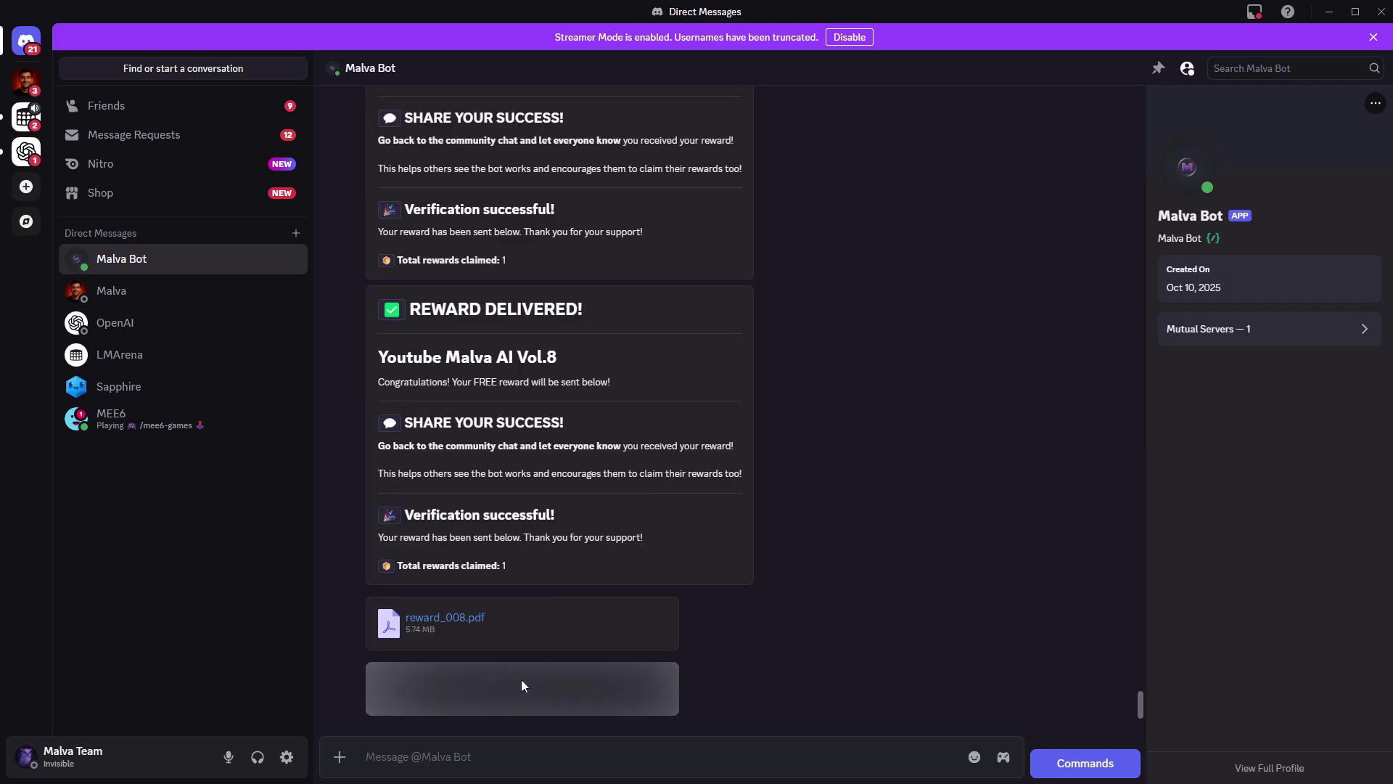
{"action": "left_click", "coordinate": [367, 671]}
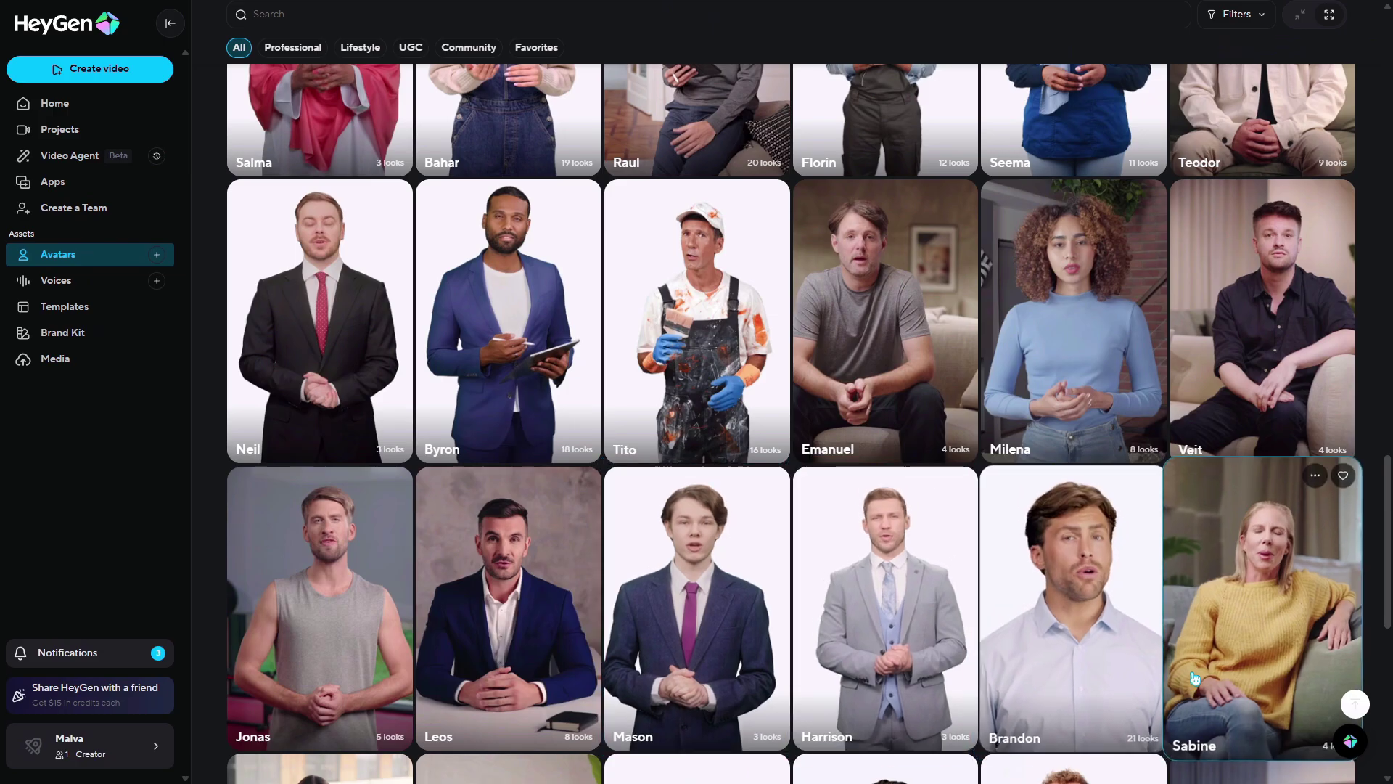
- Scroll through the Avatars gallery to find Annie in her tan jacket look
{"action": "scroll", "coordinate": [1110, 678], "scroll_direction": "down", "scroll_amount": 5}
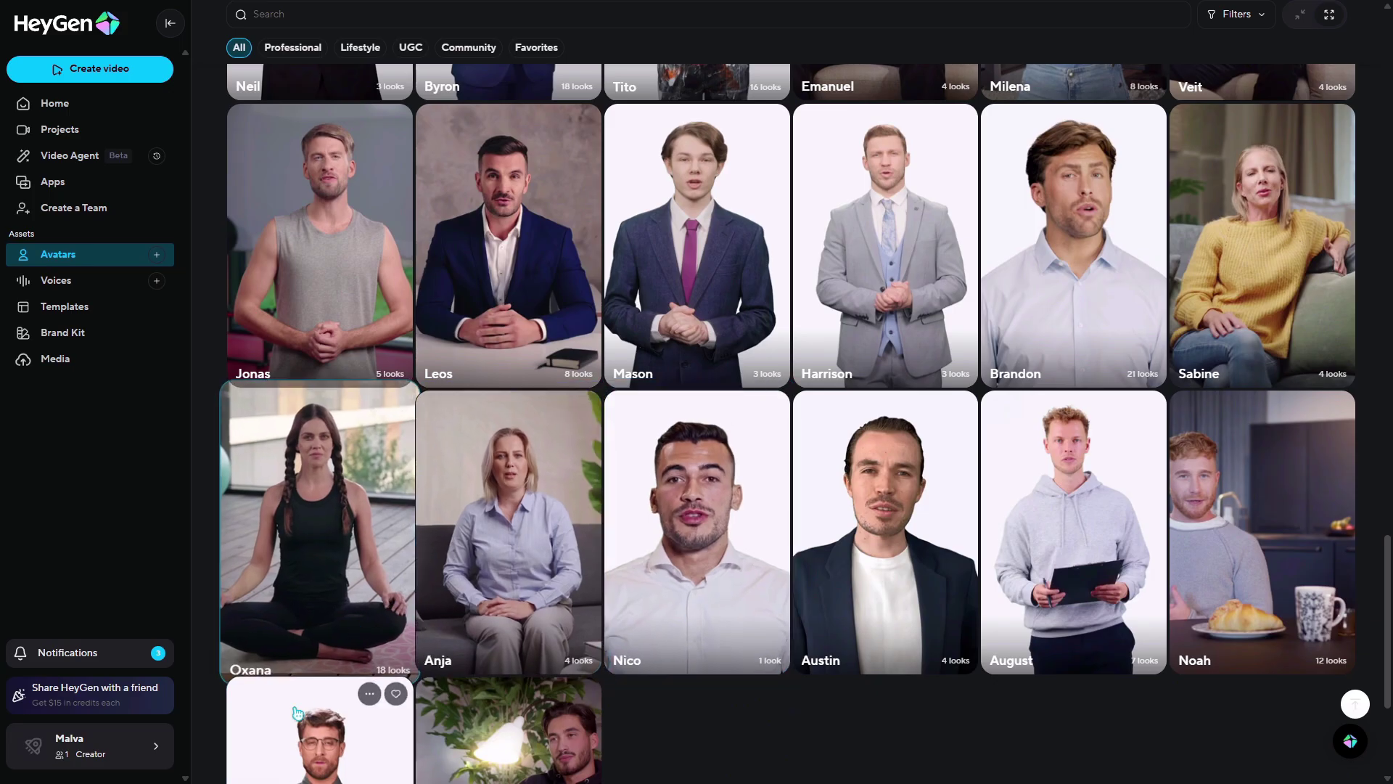
{"action": "scroll", "coordinate": [380, 554], "scroll_direction": "down", "scroll_amount": 10}
{"action": "scroll", "coordinate": [380, 555], "scroll_direction": "up", "scroll_amount": 10}
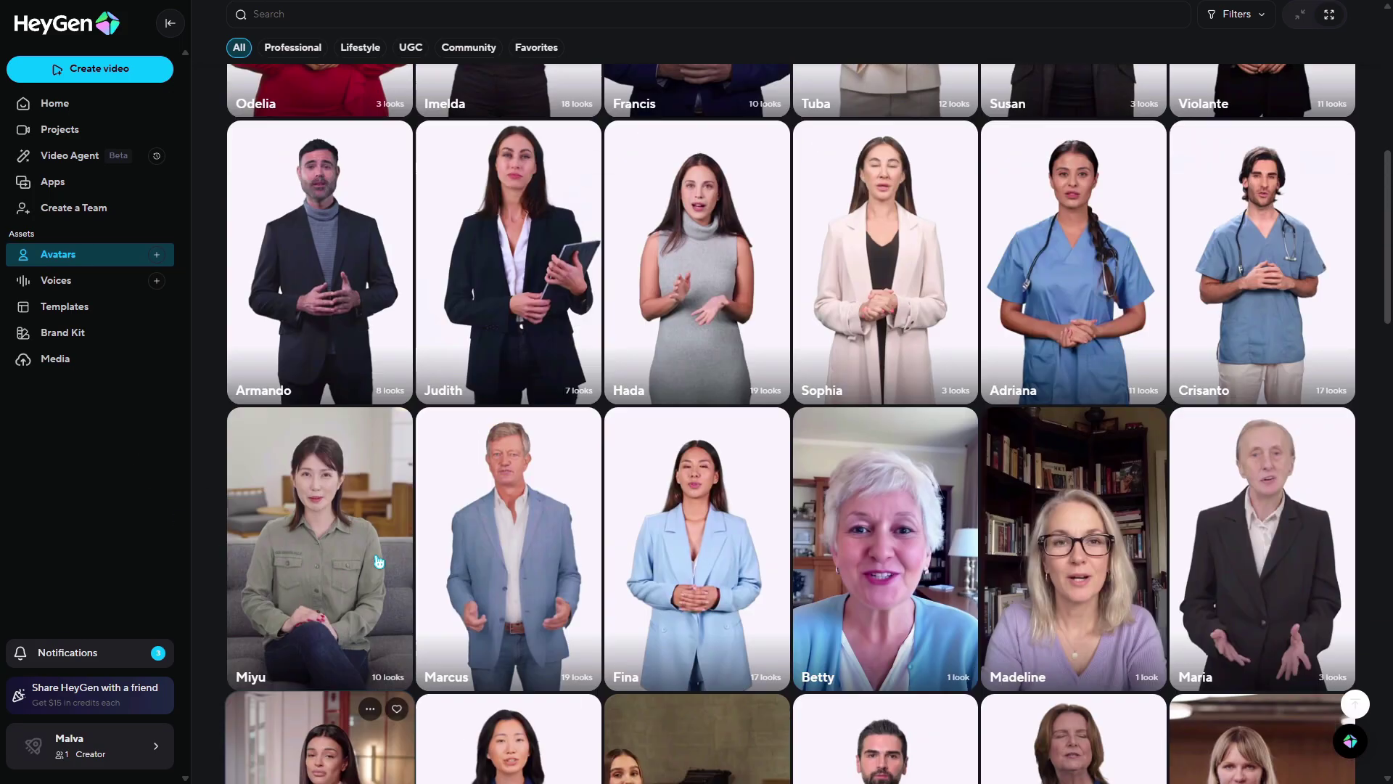
{"action": "scroll", "coordinate": [406, 522], "scroll_direction": "up", "scroll_amount": 5}
{"action": "scroll", "coordinate": [435, 500], "scroll_direction": "down", "scroll_amount": 3}
{"action": "scroll", "coordinate": [441, 489], "scroll_direction": "up", "scroll_amount": 2}
{"action": "scroll", "coordinate": [441, 488], "scroll_direction": "up", "scroll_amount": 1}
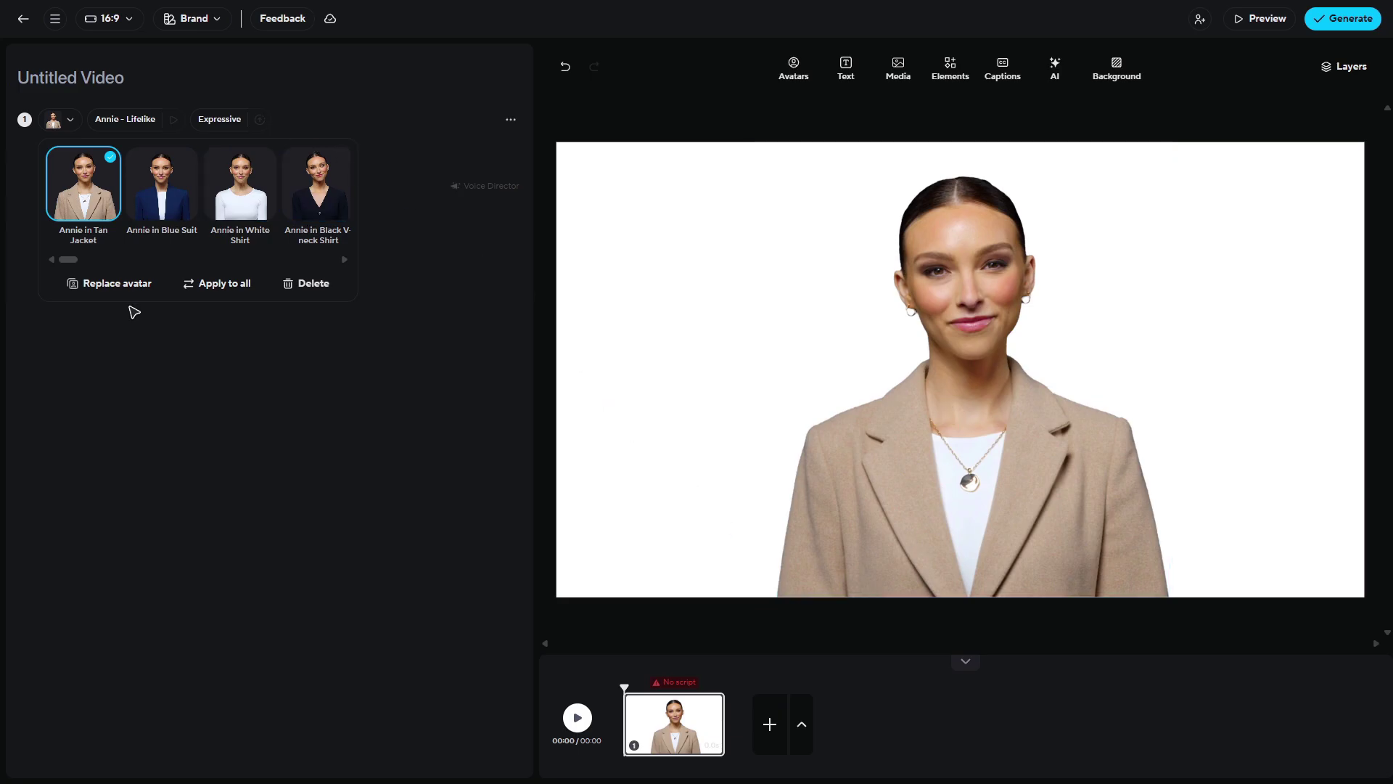
- Exit the Annie editor and answer the feedback prompt on the finished video
{"action": "left_click", "coordinate": [23, 18]}
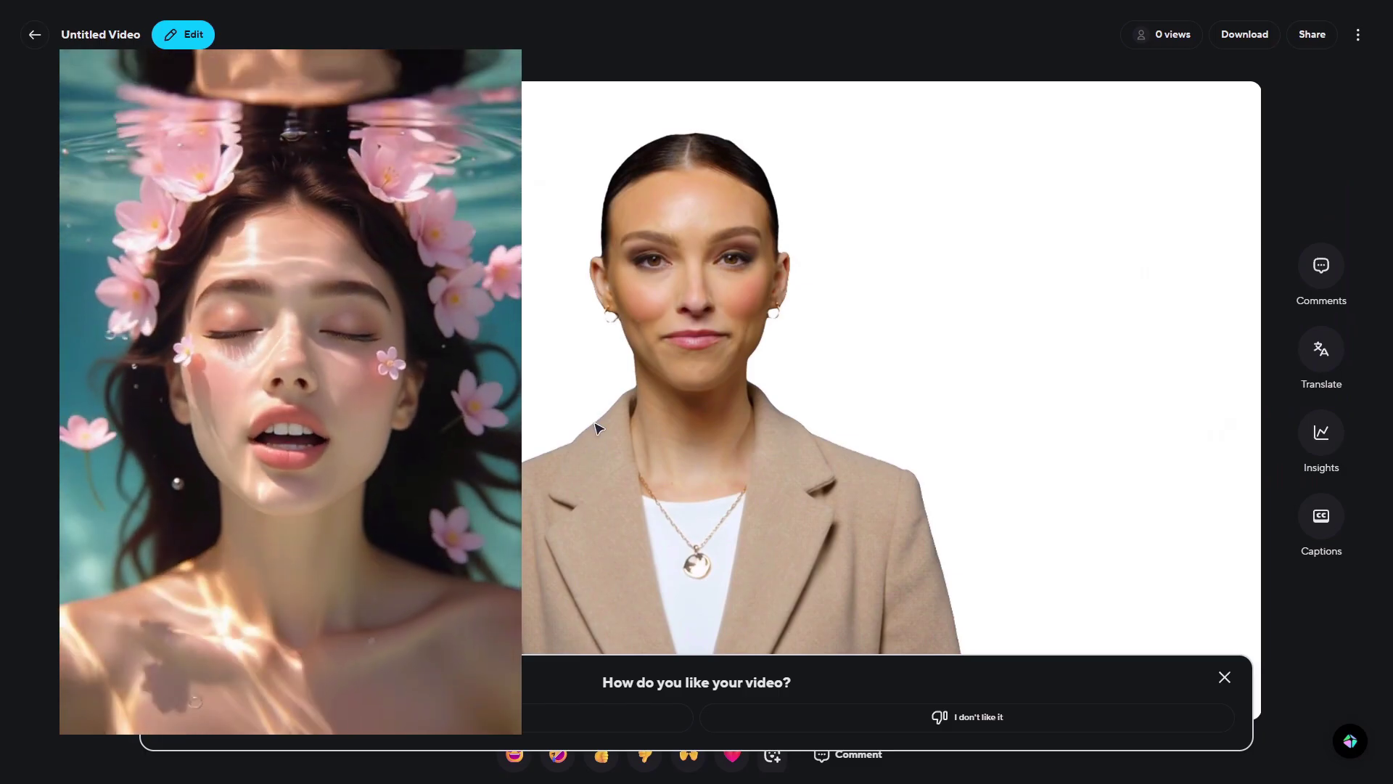
{"action": "left_click", "coordinate": [553, 718]}
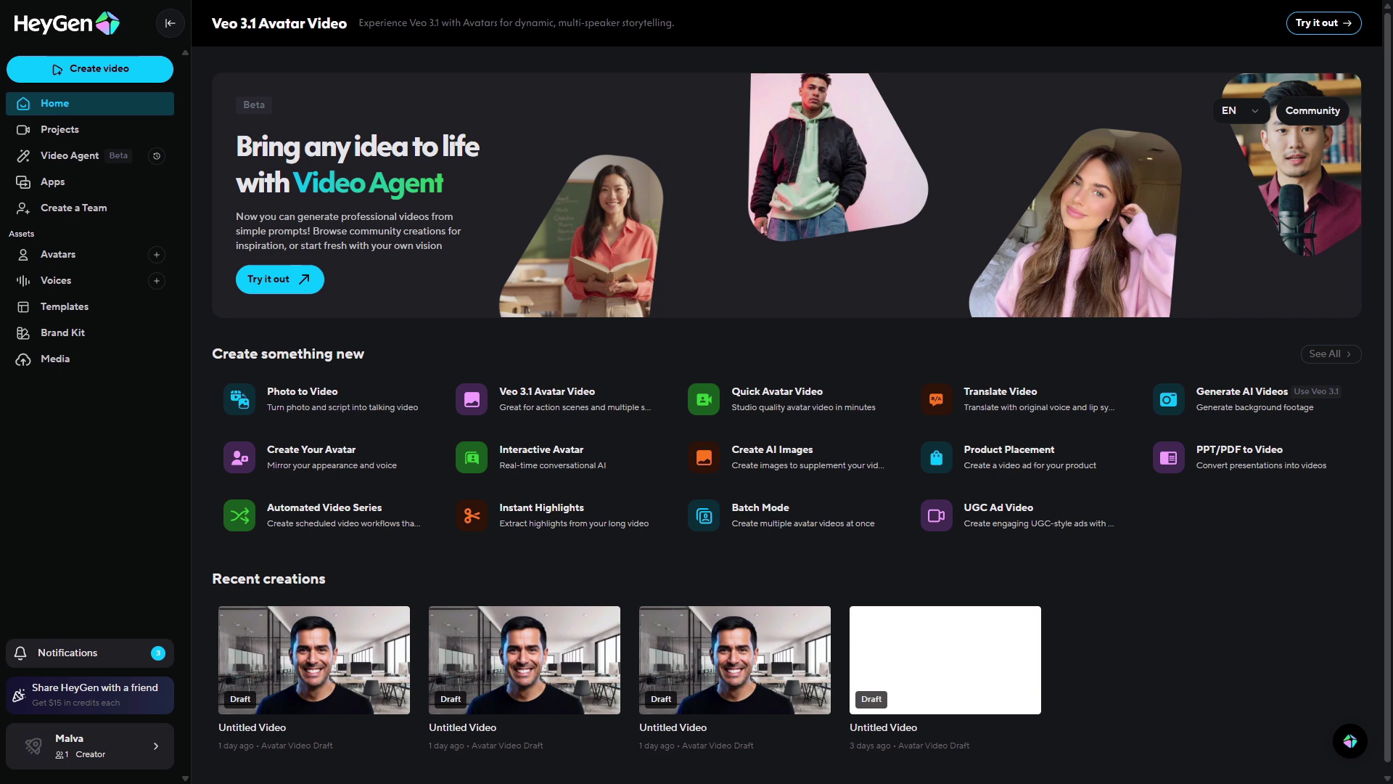
- Open the avatars page, dismiss the Create new options, and switch to Public Avatars
{"action": "left_click", "coordinate": [83, 253]}
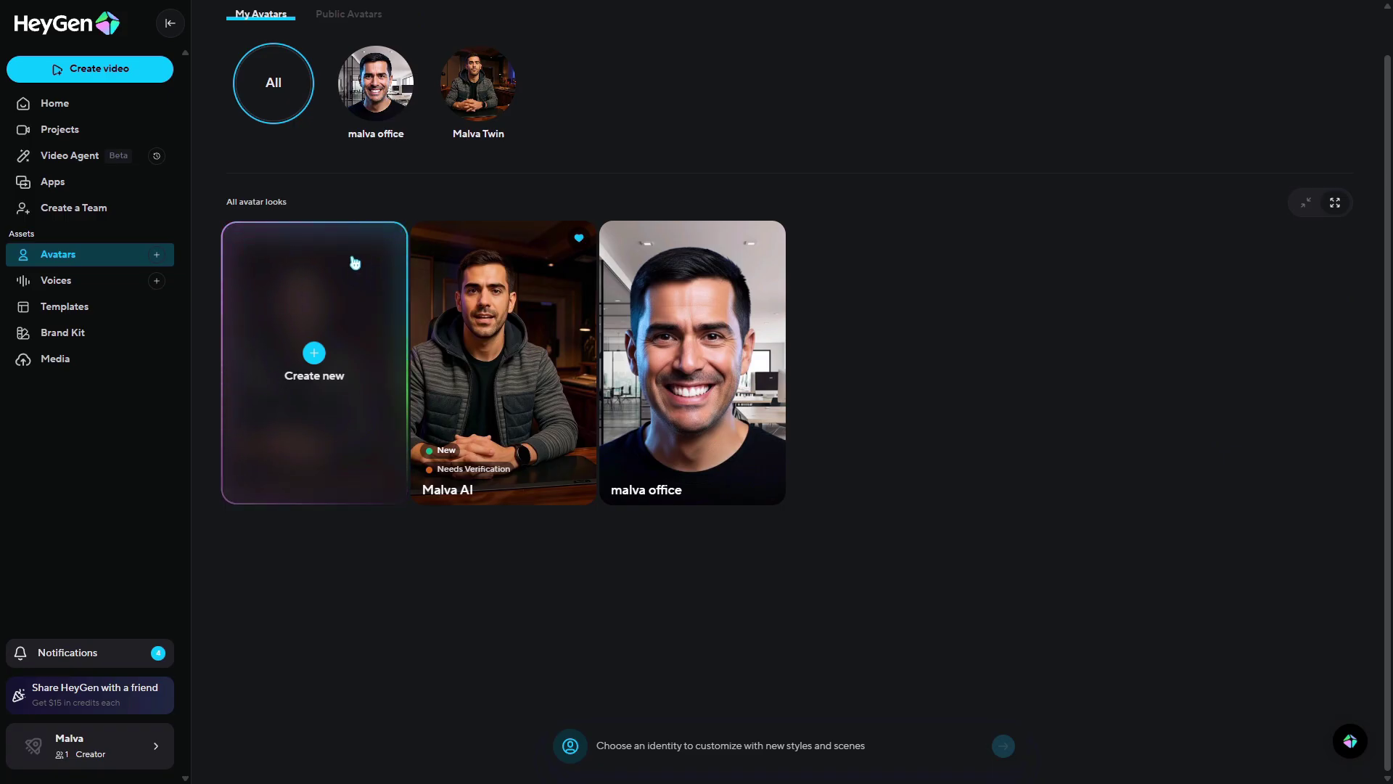
{"action": "left_click", "coordinate": [327, 298]}
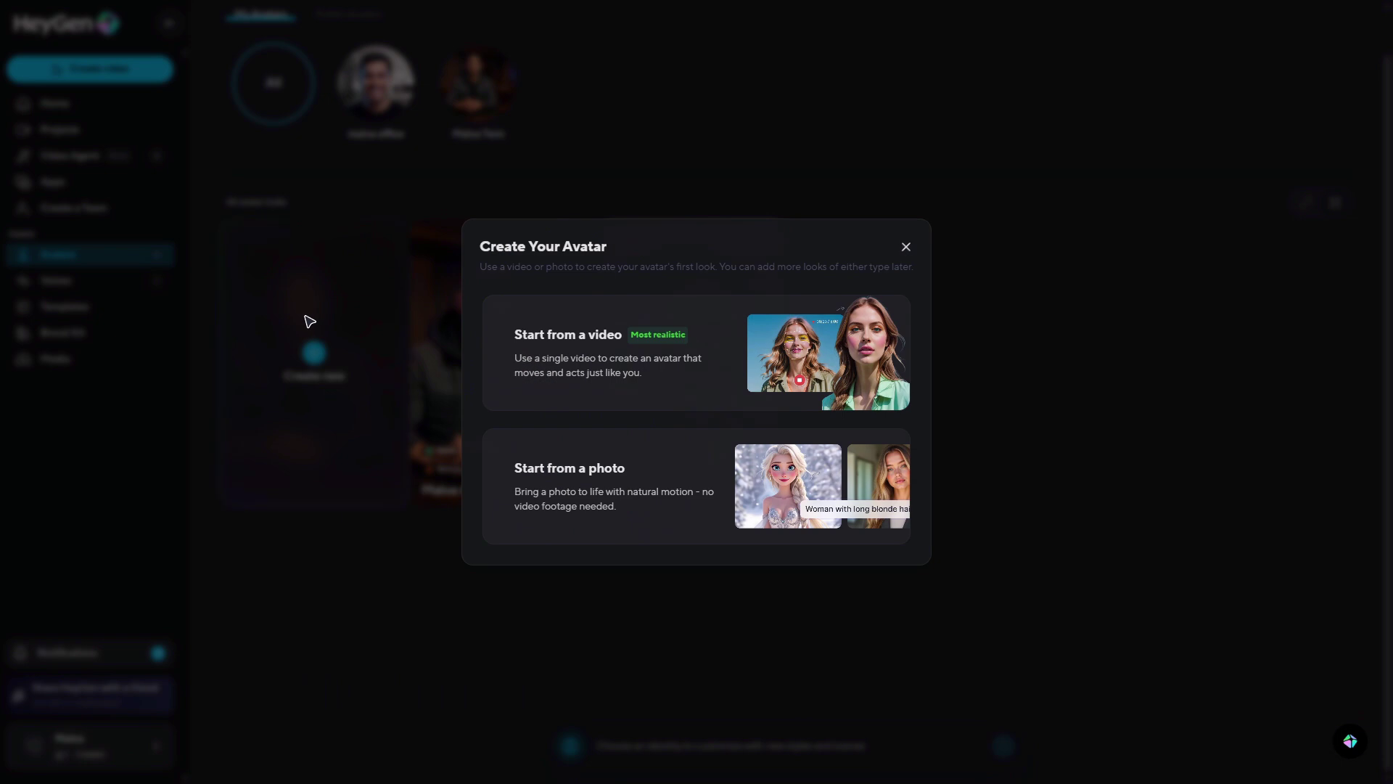
{"action": "left_click", "coordinate": [255, 378]}
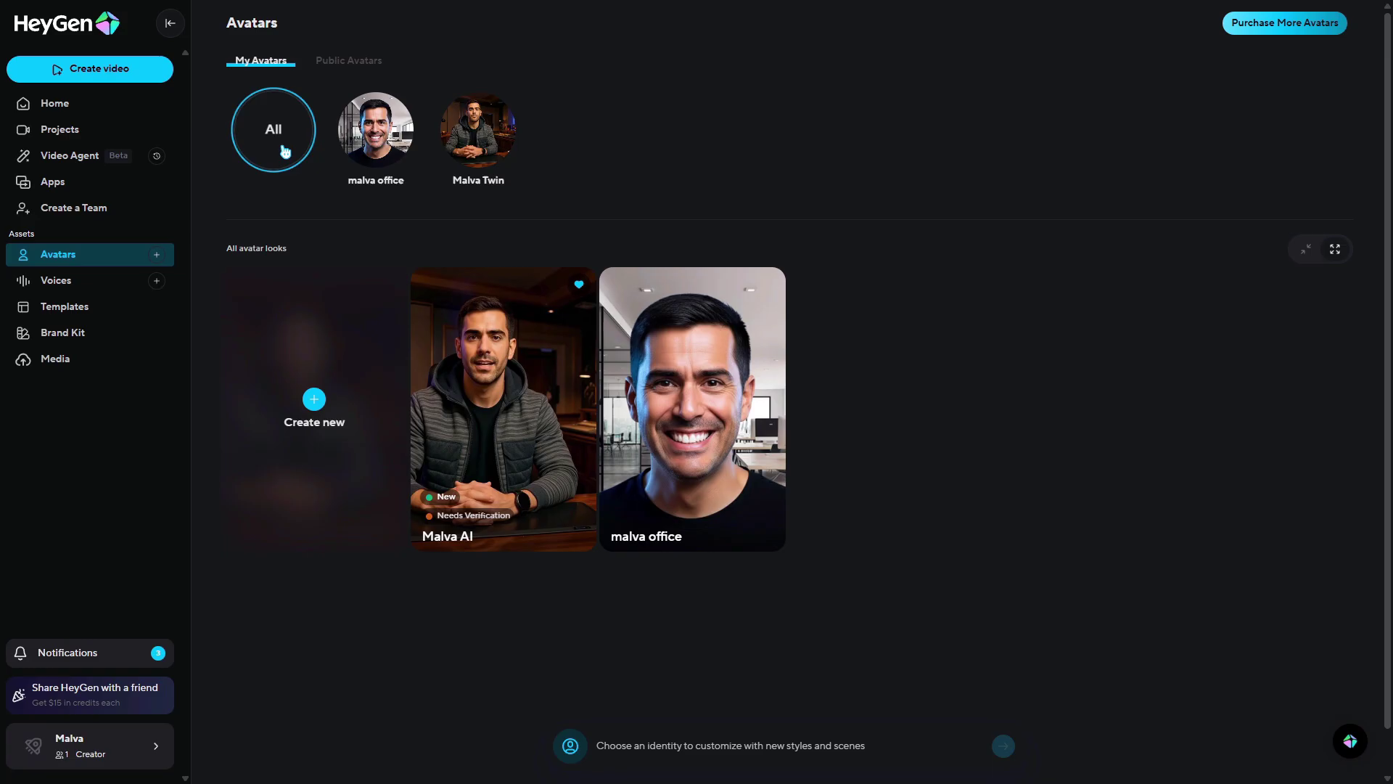
{"action": "left_click", "coordinate": [373, 65]}
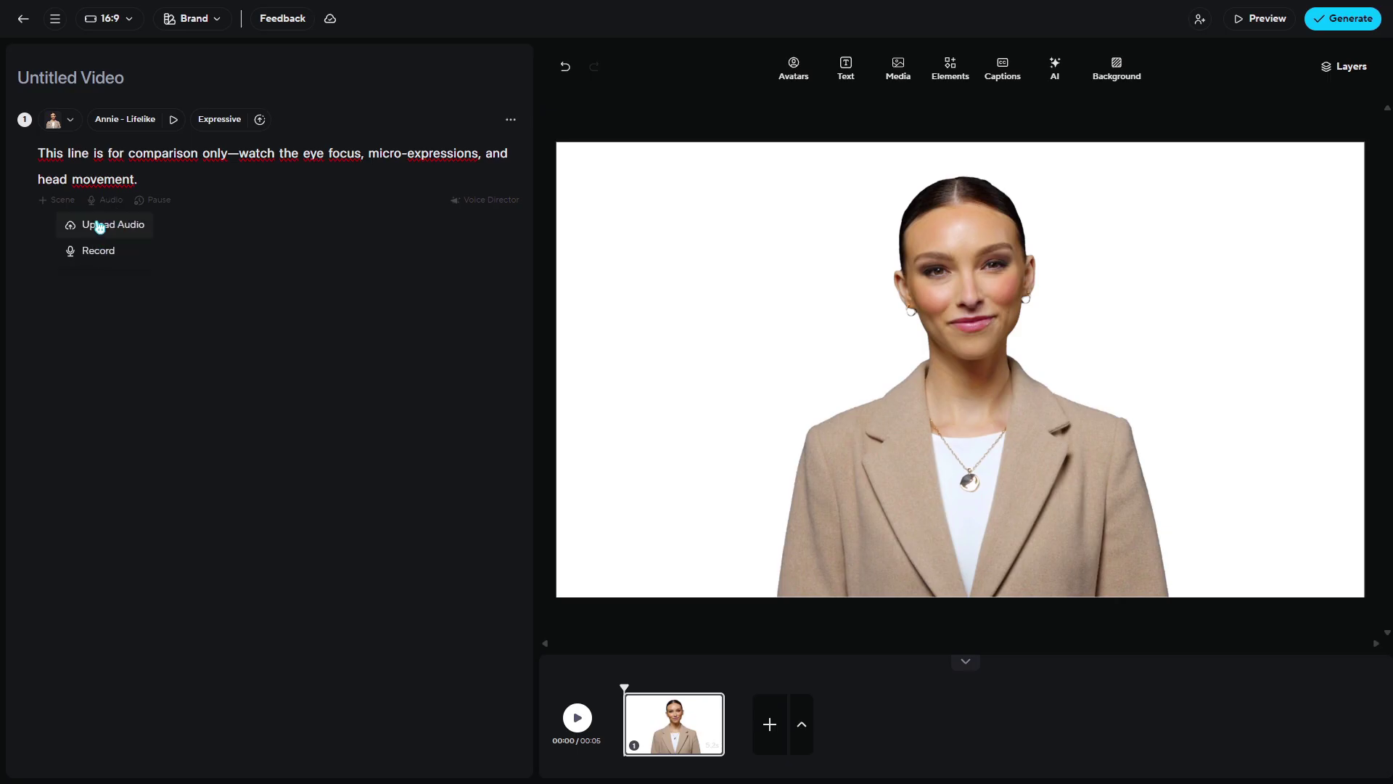
- Submit the Annie comparison video for rendering at 1080p, 25 fps, MP4
{"action": "left_click", "coordinate": [1340, 29]}
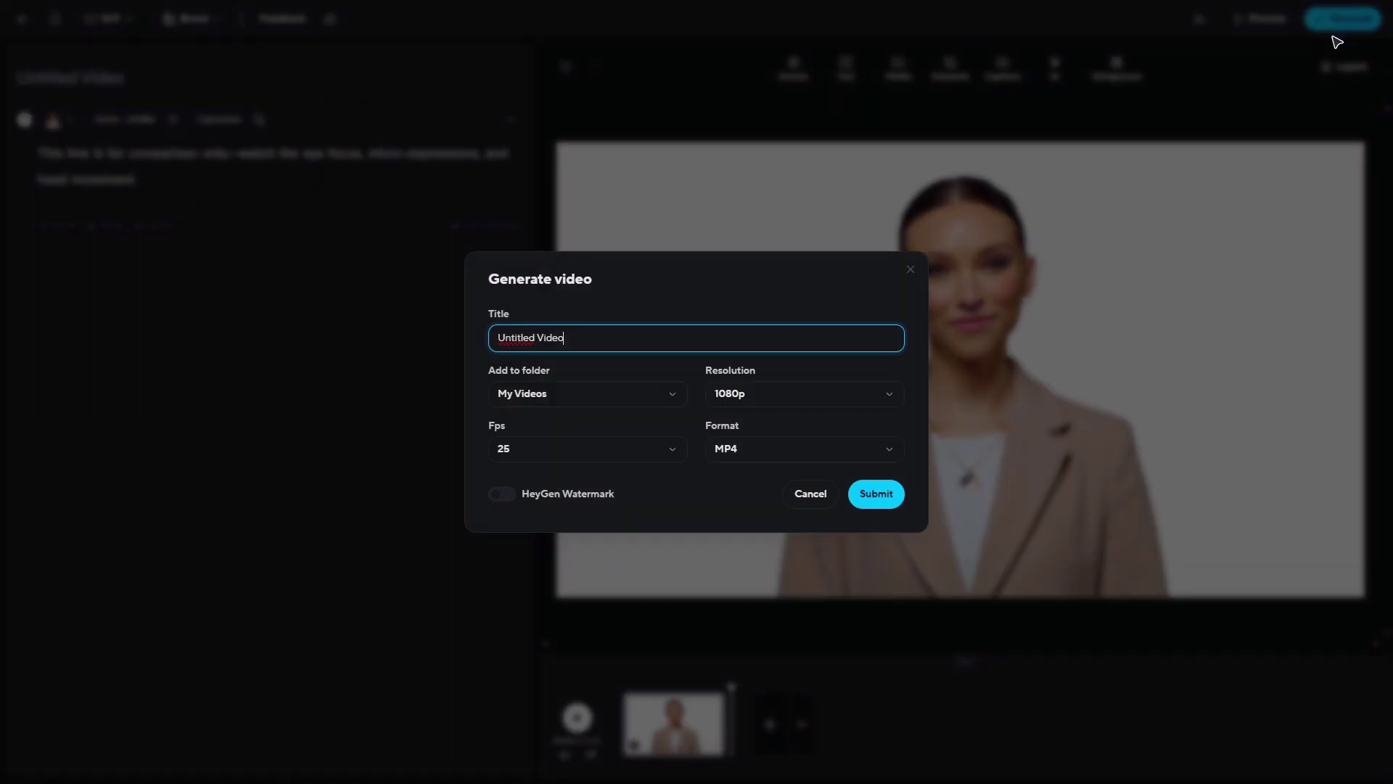
{"action": "left_click", "coordinate": [897, 500]}
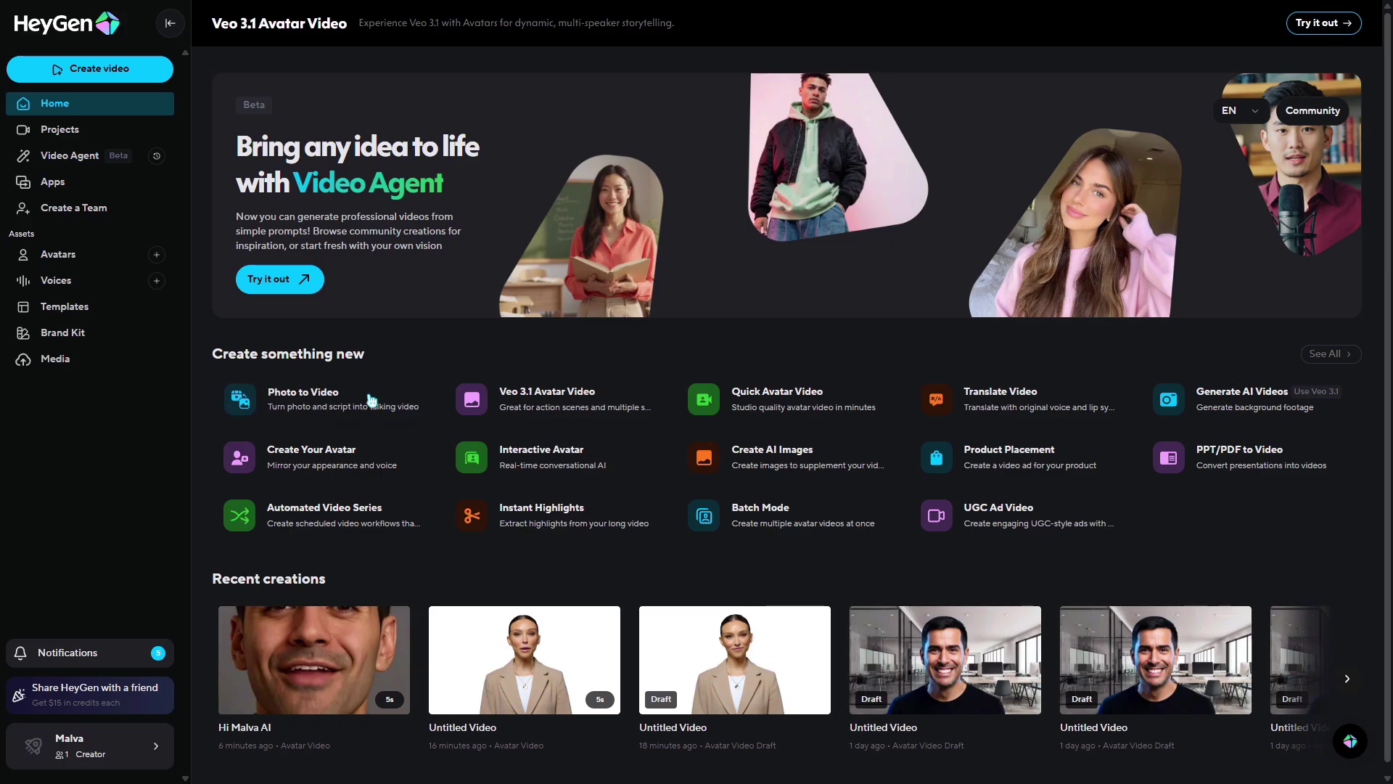
- Start a new Avatar IV photo video and upload the elf portrait by dragging it in
{"action": "left_click", "coordinate": [315, 408]}
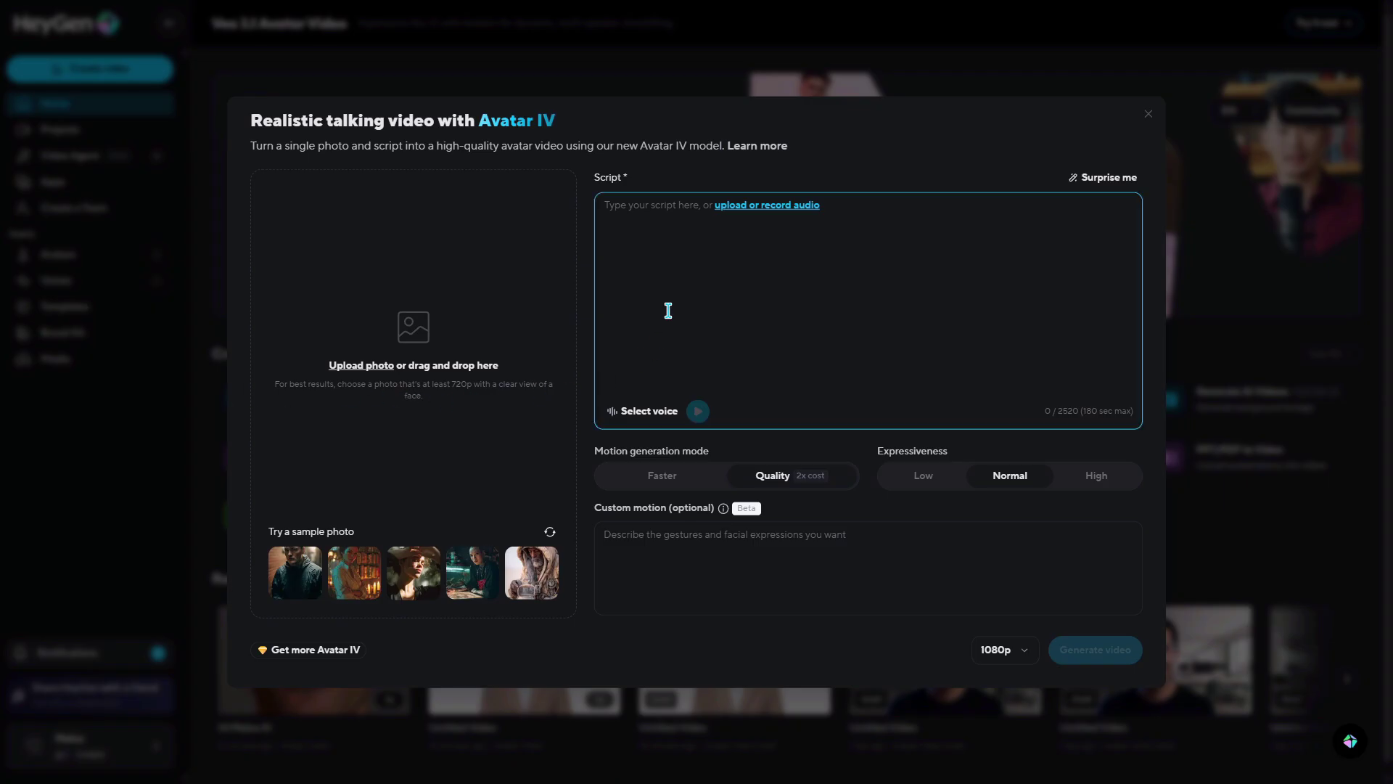
{"action": "left_click", "coordinate": [925, 217]}
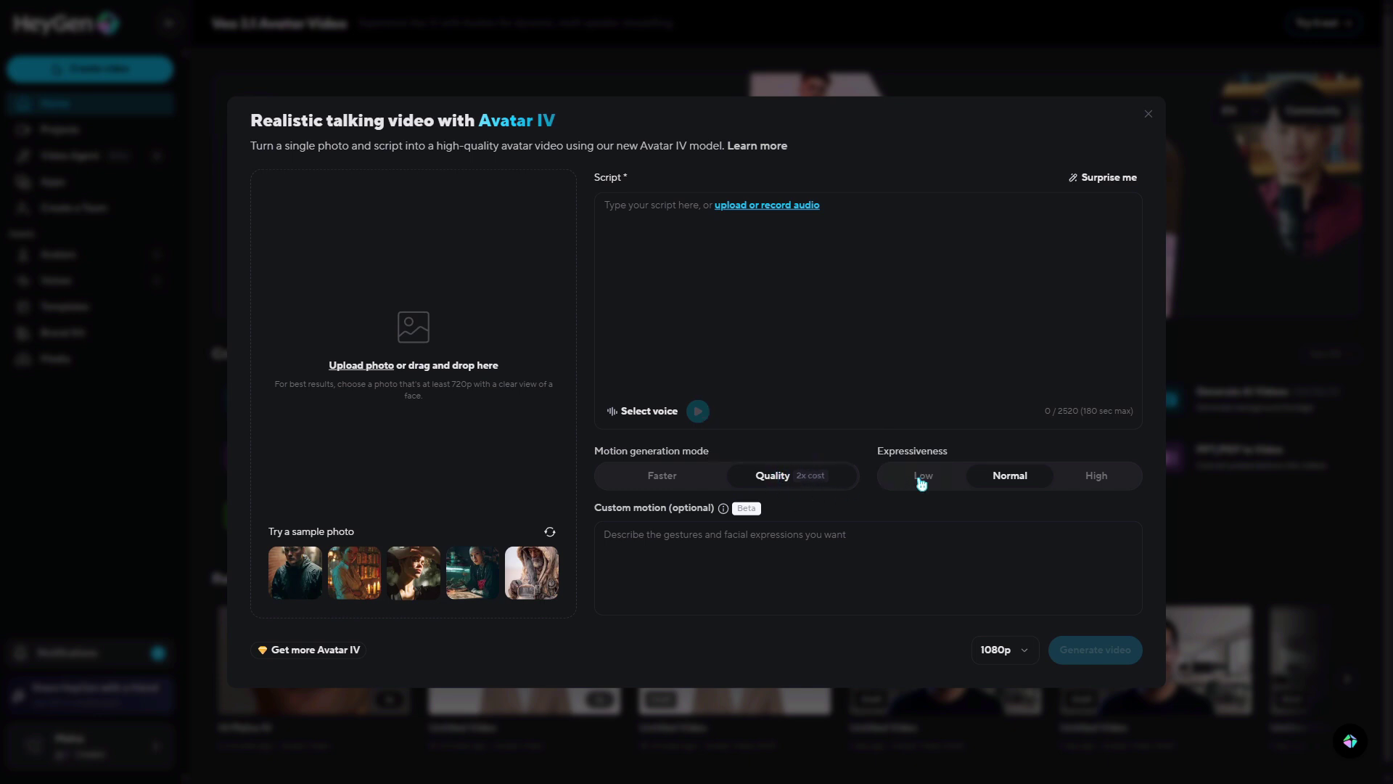
{"action": "left_click_drag", "start_coordinate": [1014, 464], "coordinate": [366, 373]}
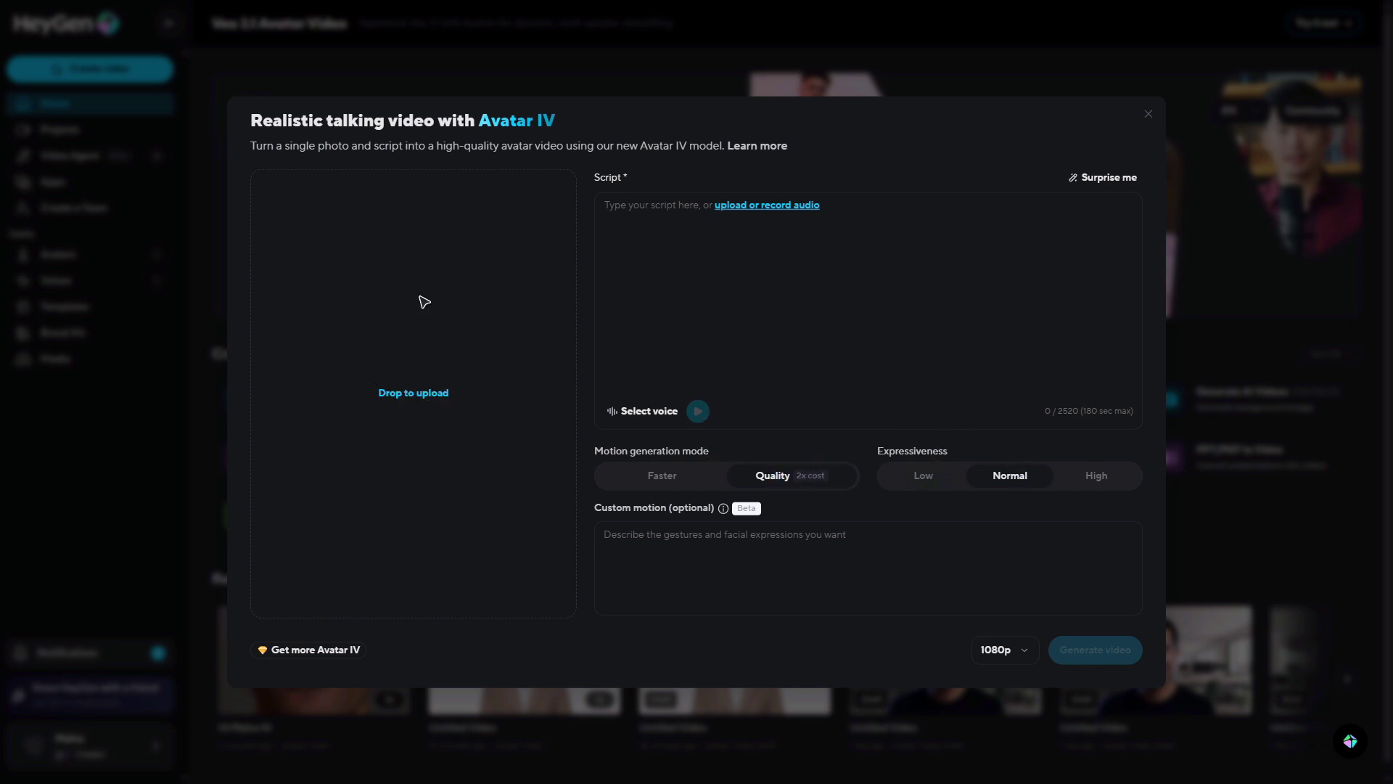
{"action": "left_click_drag", "start_coordinate": [424, 301], "coordinate": [334, 361]}
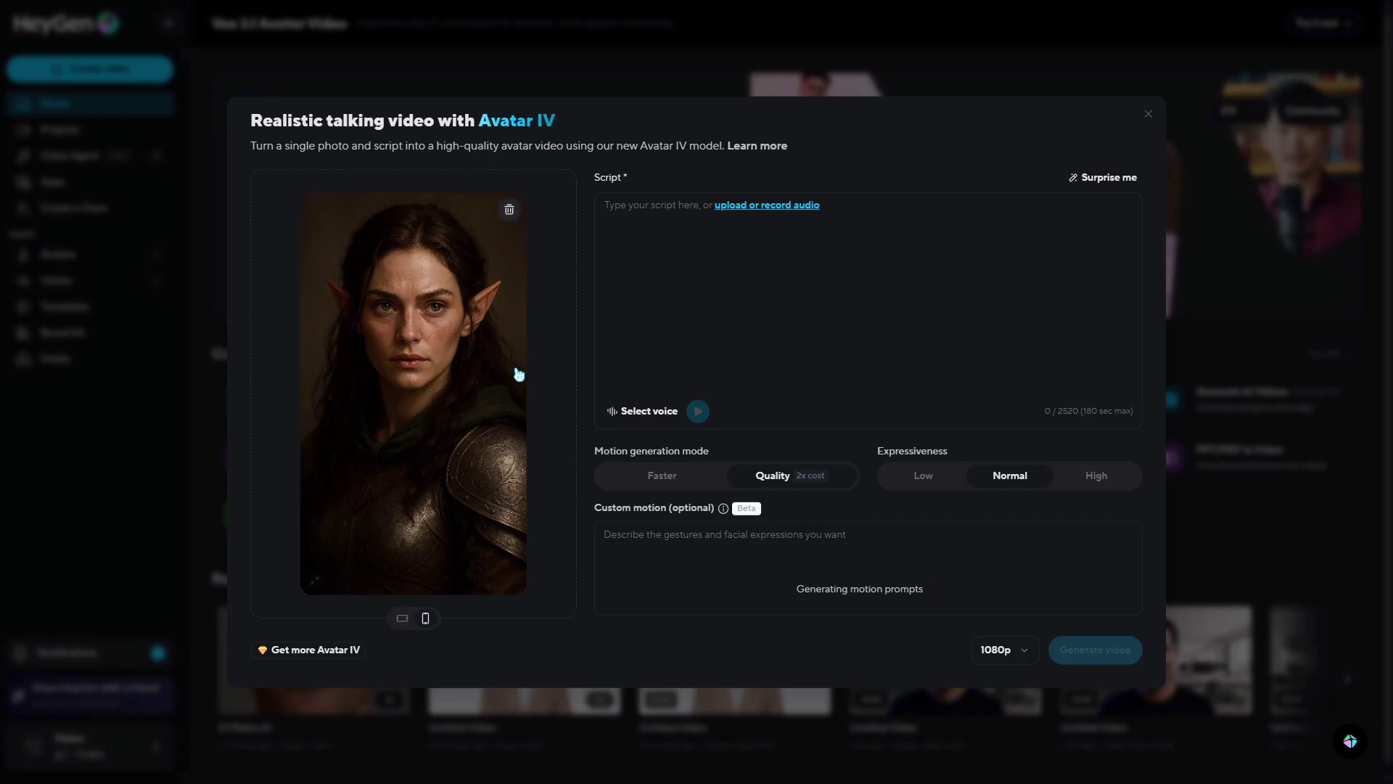
- Paste the heroes-rising-in-the-dawn-light script line, removing the trailing blank line
{"action": "left_click", "coordinate": [625, 291]}
{"action": "type", "text": "In the dawn light, heroes rise, and every choice shapes the legend."}
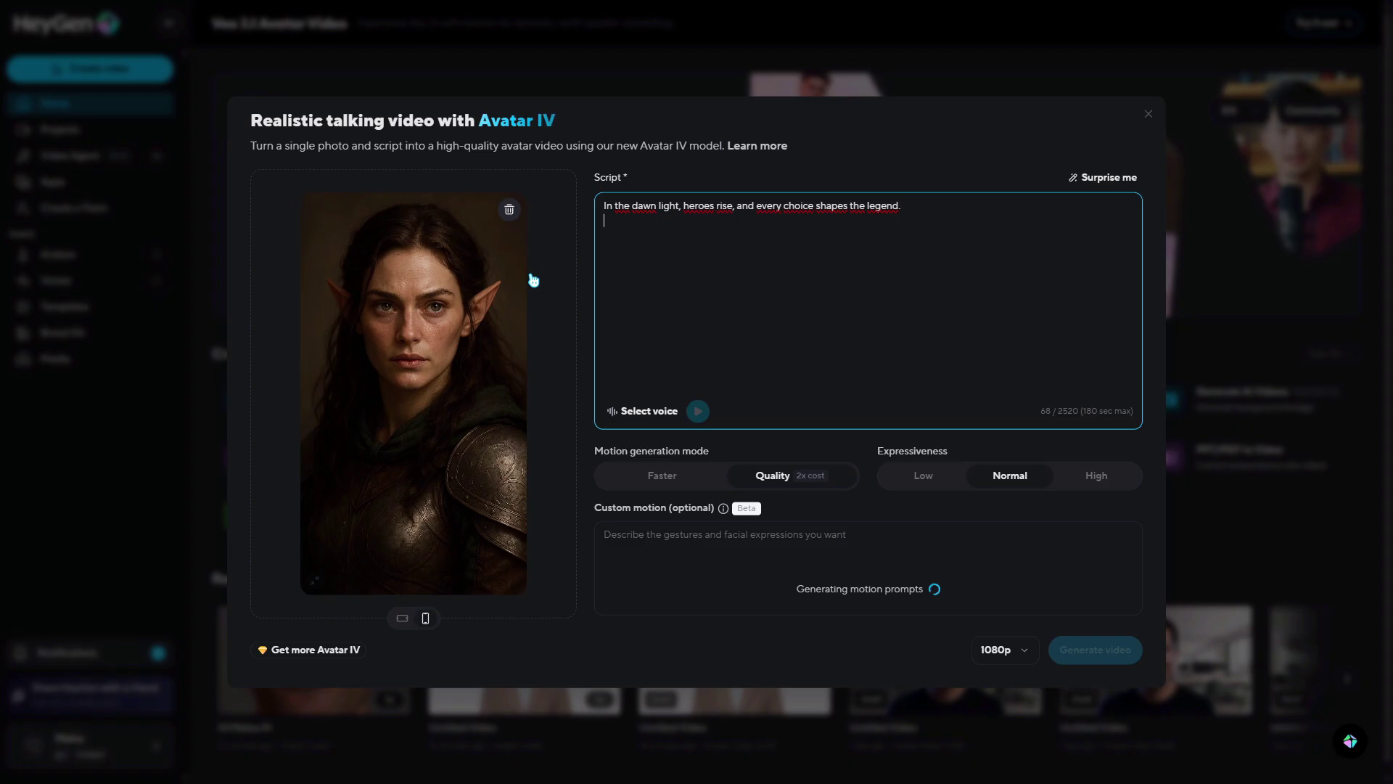
{"action": "key", "text": "BackSpace"}
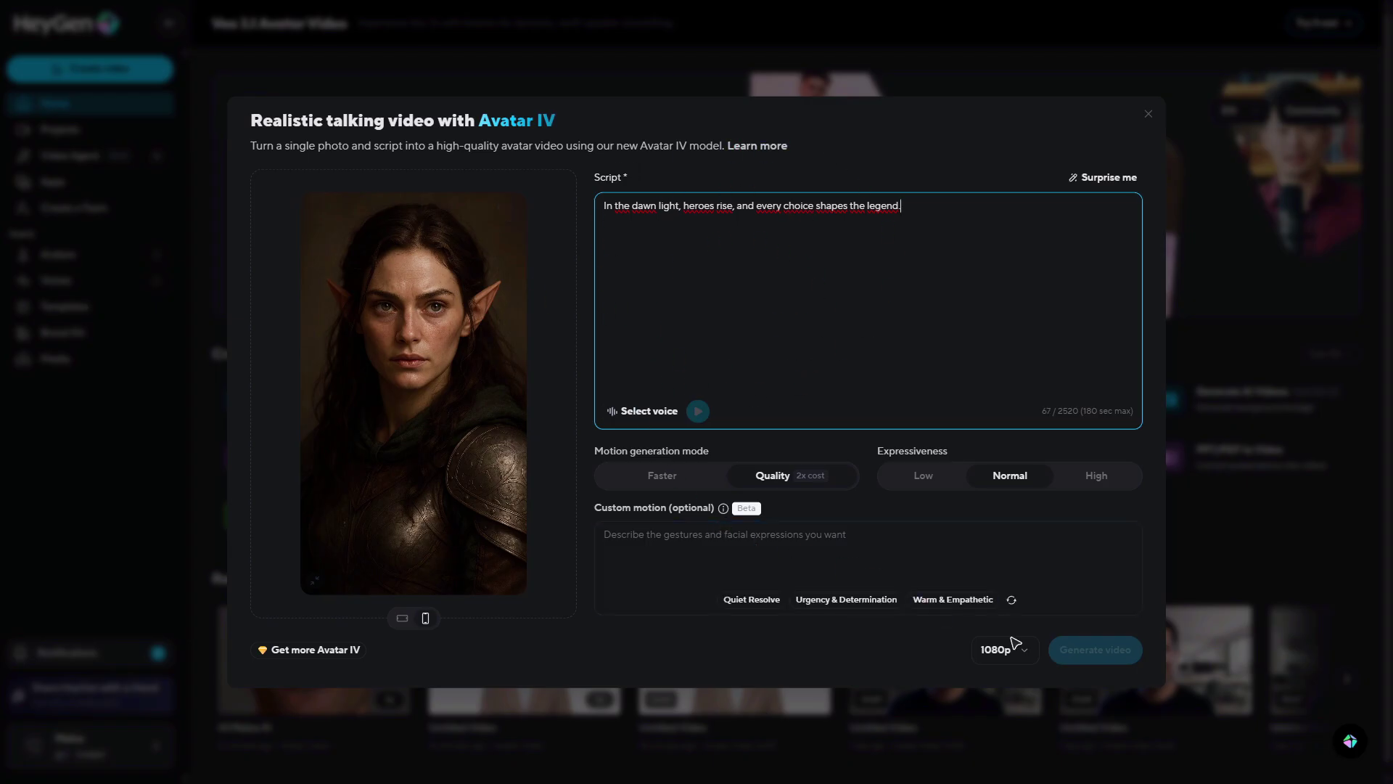
- Audition library voices and assign Andrew to the talking video
{"action": "mouse_move", "coordinate": [1095, 648]}
{"action": "left_click", "coordinate": [642, 410]}
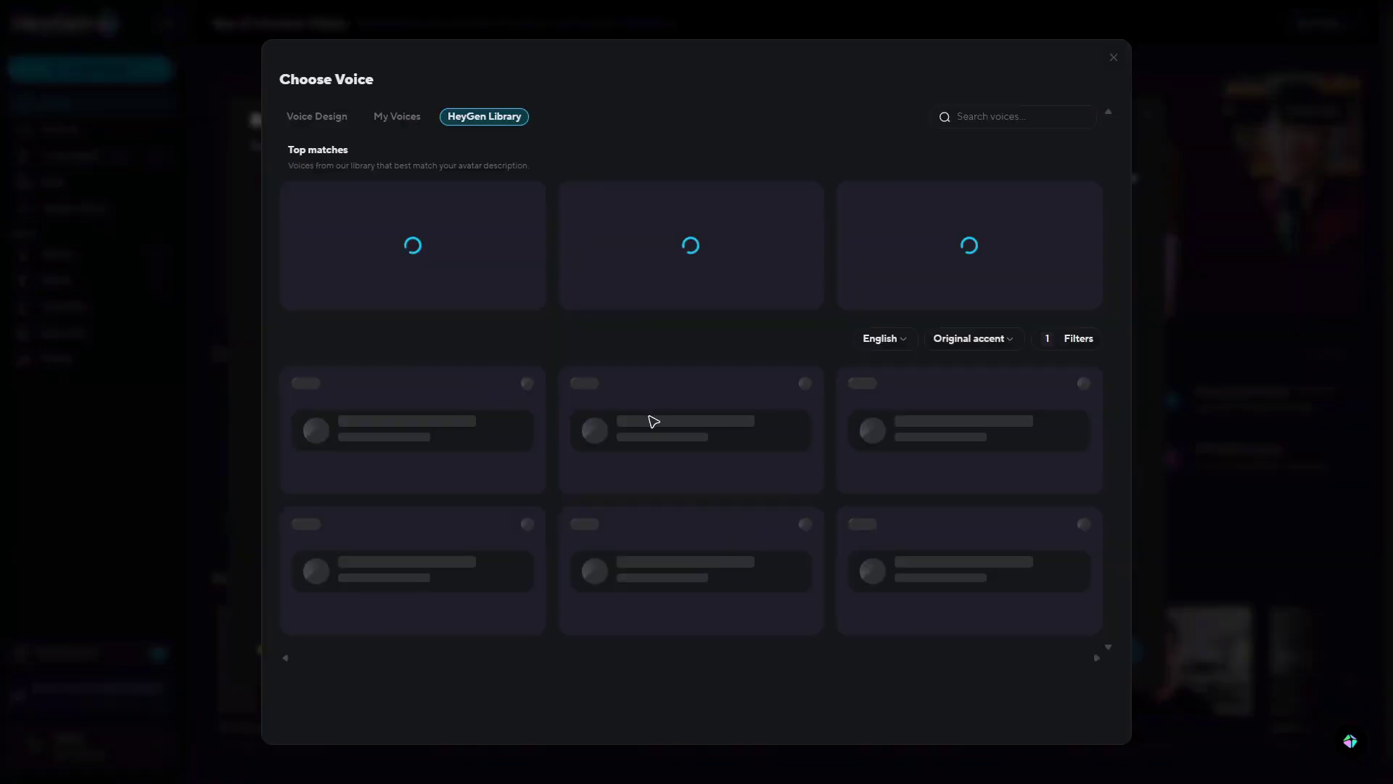
{"action": "scroll", "coordinate": [569, 280], "scroll_direction": "down", "scroll_amount": 1}
{"action": "left_click", "coordinate": [653, 377]}
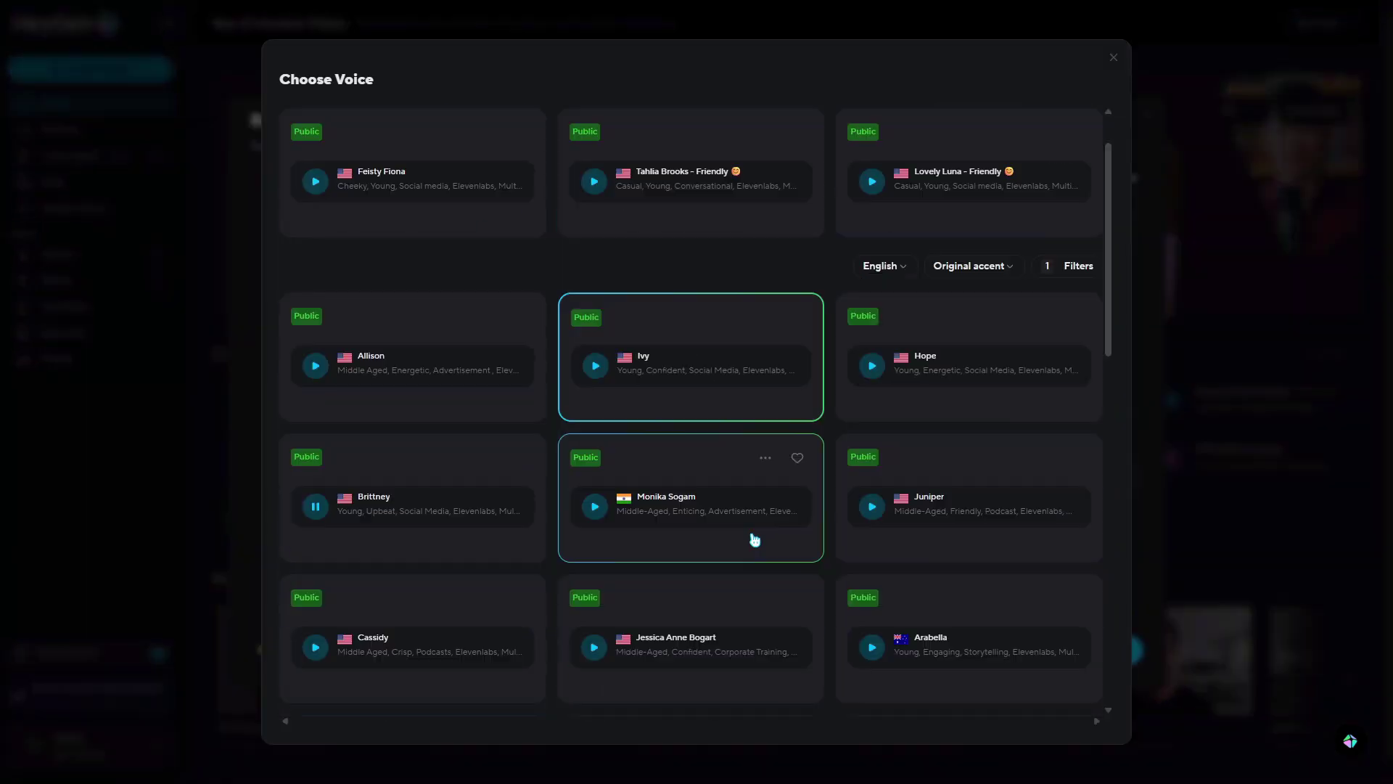
{"action": "left_click", "coordinate": [874, 509]}
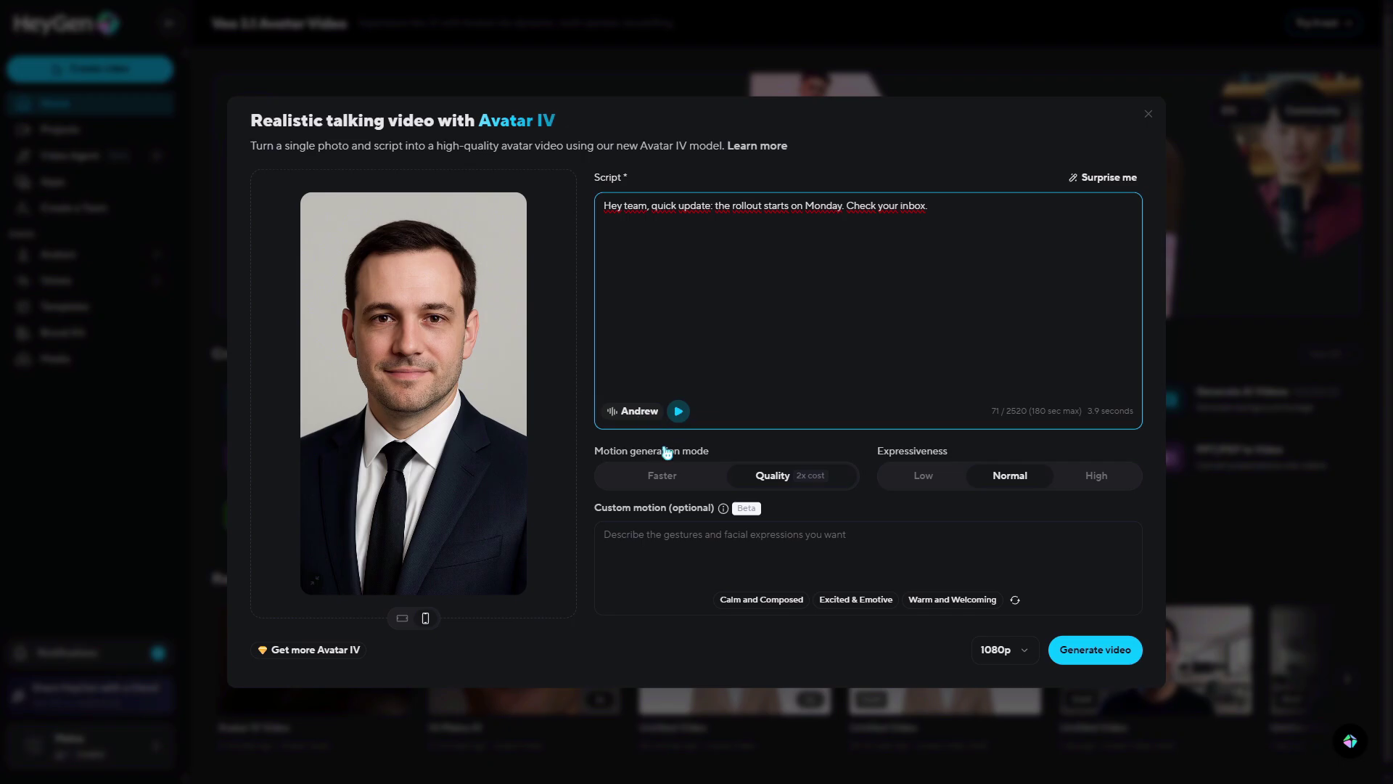
- Replace Andrew with the Mark voice and generate the businessman video
{"action": "left_click", "coordinate": [641, 414]}
{"action": "scroll", "coordinate": [721, 435], "scroll_direction": "down", "scroll_amount": 1}
{"action": "scroll", "coordinate": [633, 479], "scroll_direction": "down", "scroll_amount": 2}
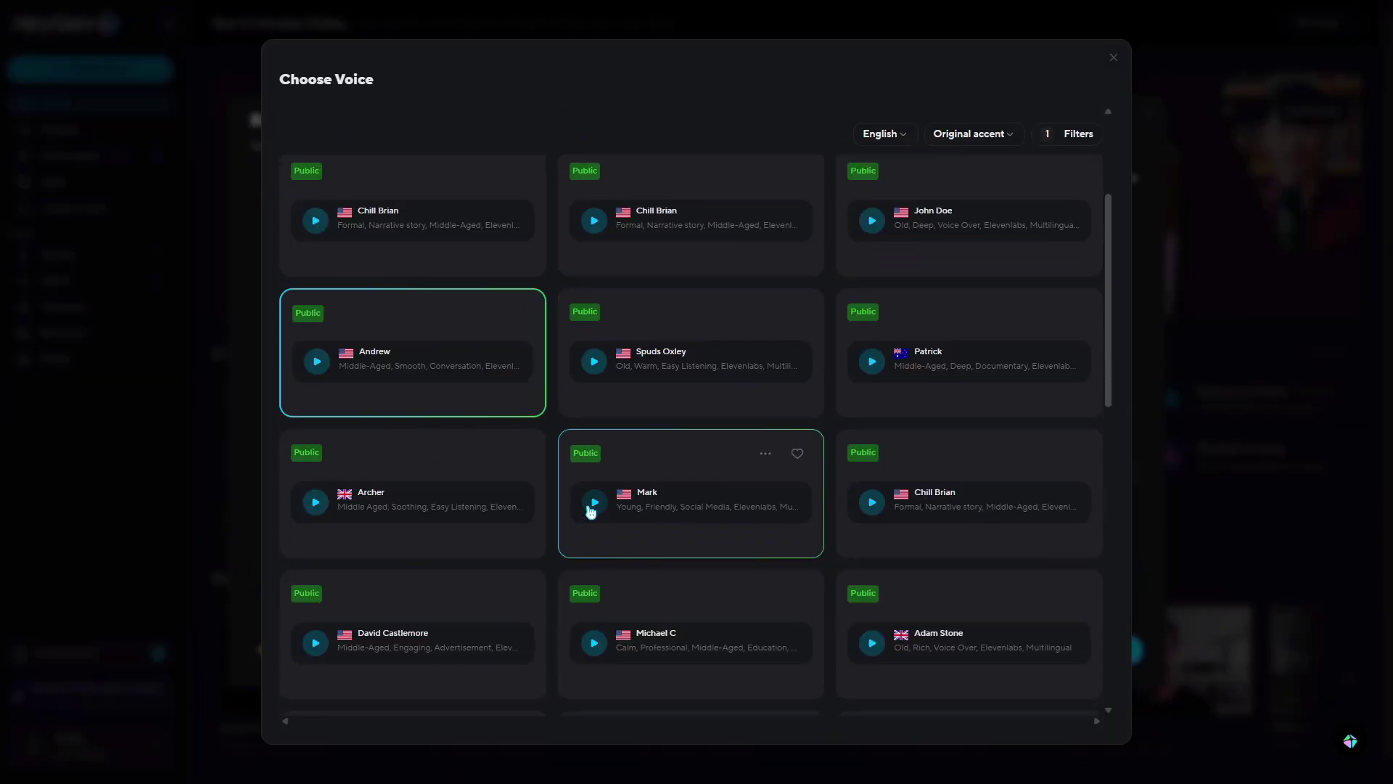
{"action": "left_click", "coordinate": [695, 481]}
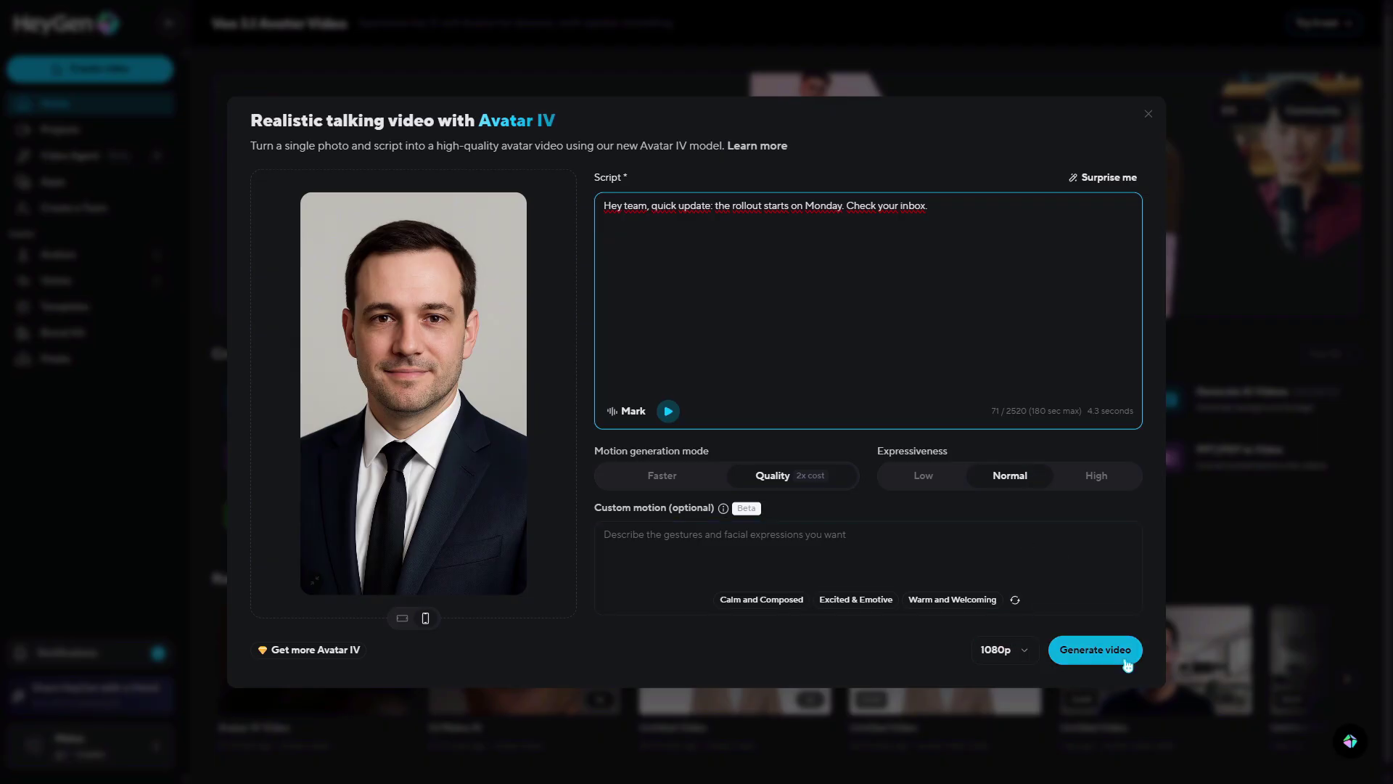
{"action": "left_click", "coordinate": [1065, 647]}
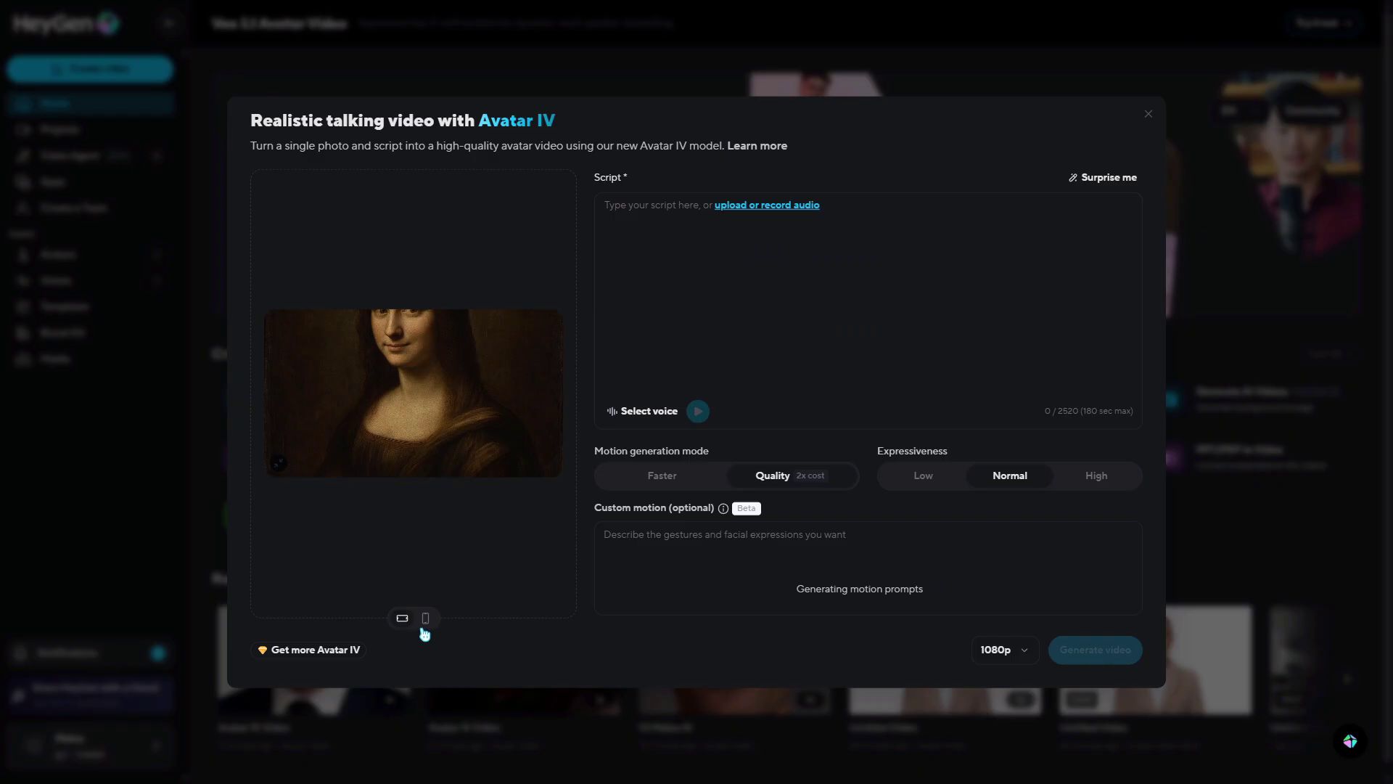
- Make the Mona Lisa video portrait with script 'Oh-oh, we're moving to the beat tonight—keep your eyes on me.' and Lauren voice
{"action": "left_click", "coordinate": [425, 622]}
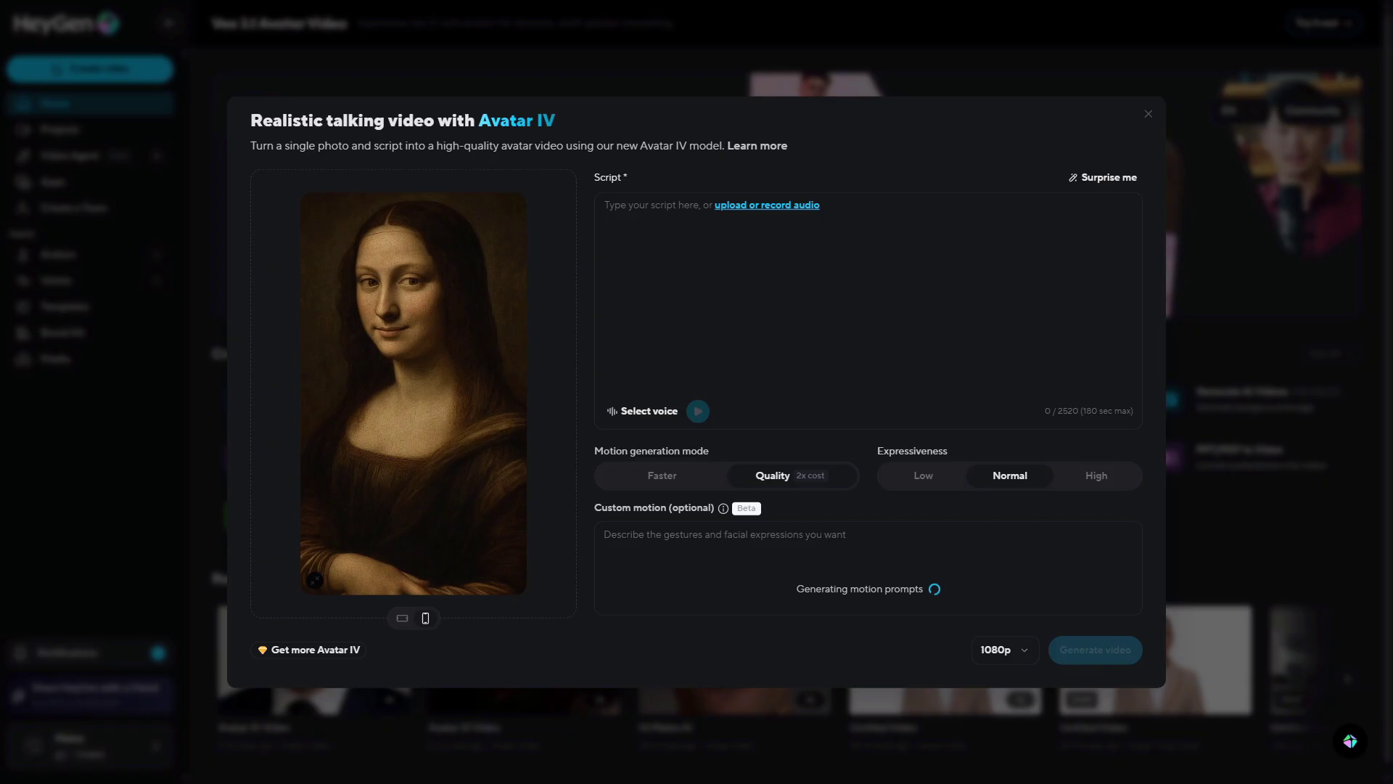
{"action": "left_click", "coordinate": [603, 294]}
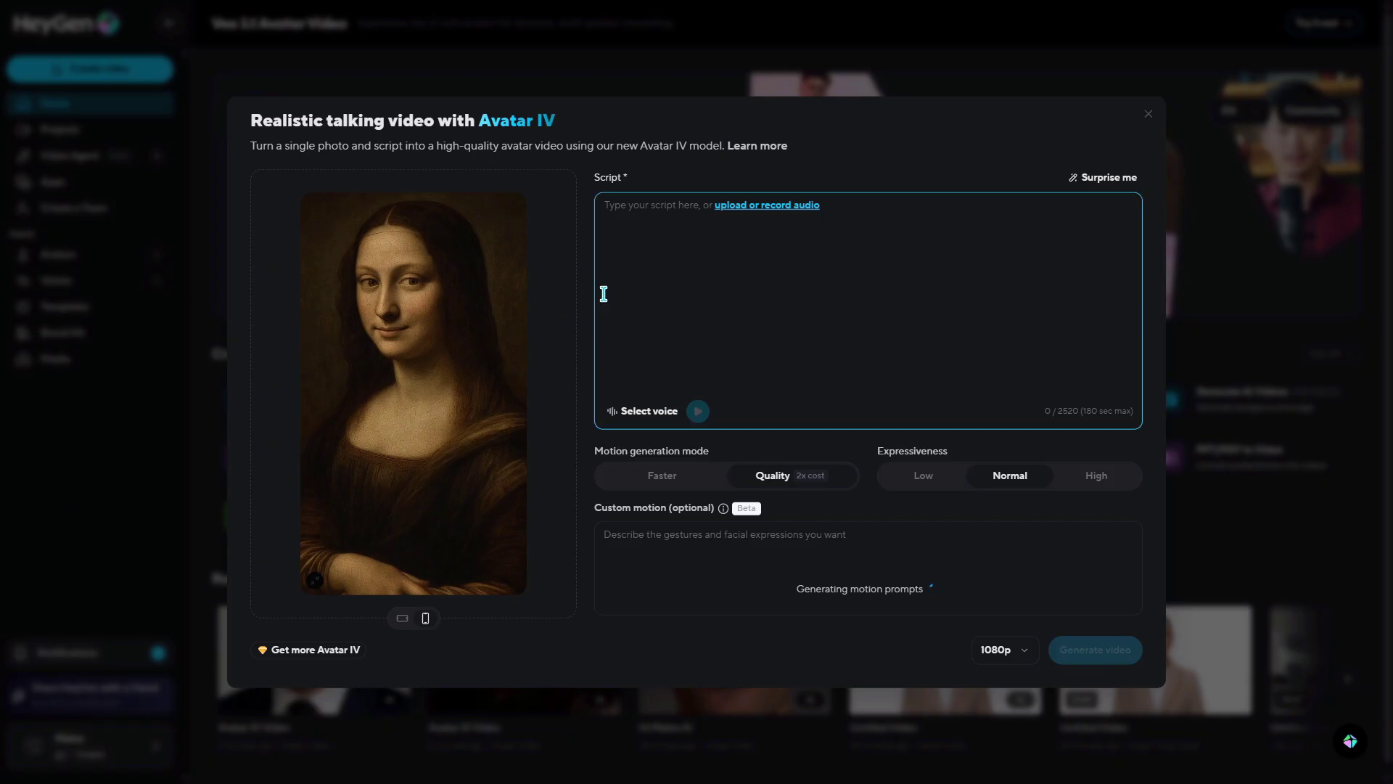
{"action": "type", "text": "Oh-oh, we’re moving to the beat tonight—keep your eyes on me."}
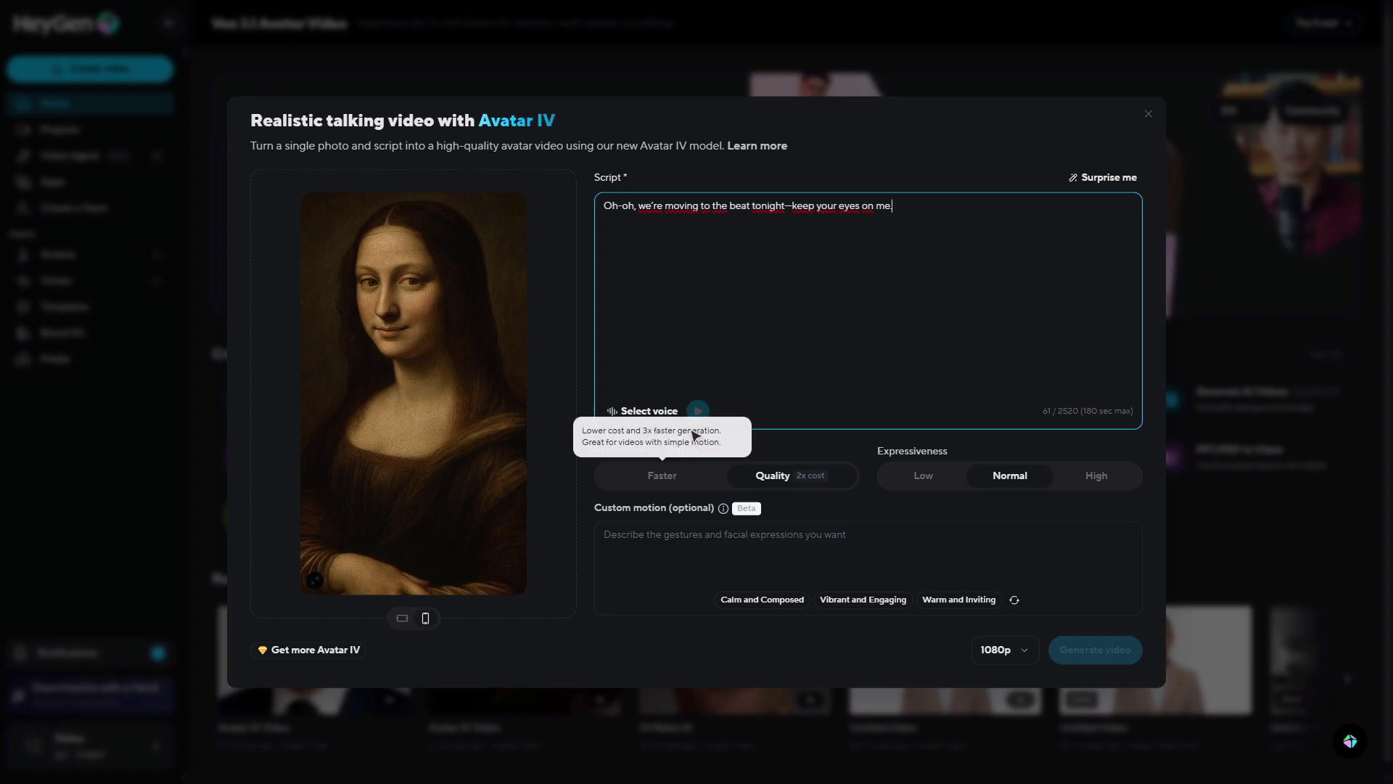
{"action": "left_click", "coordinate": [649, 414]}
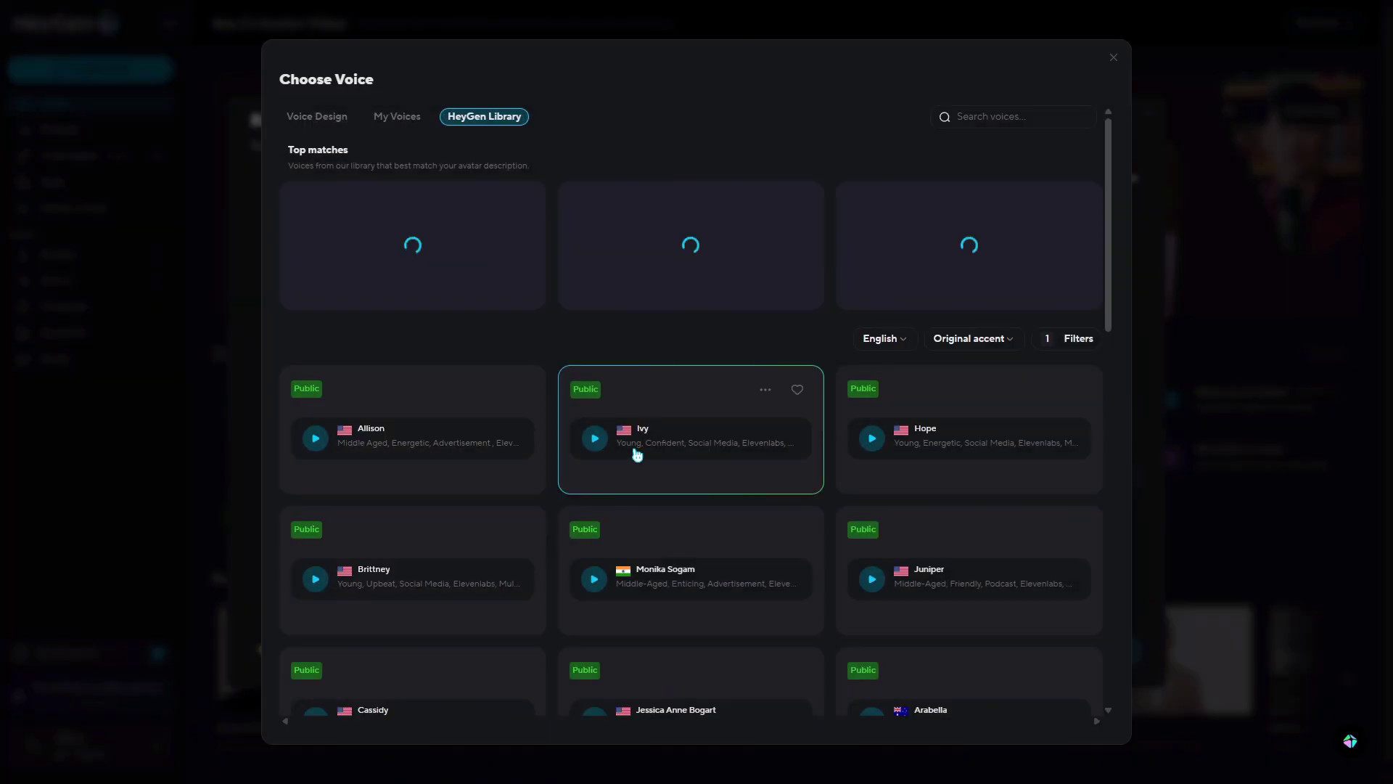
{"action": "left_click", "coordinate": [585, 258]}
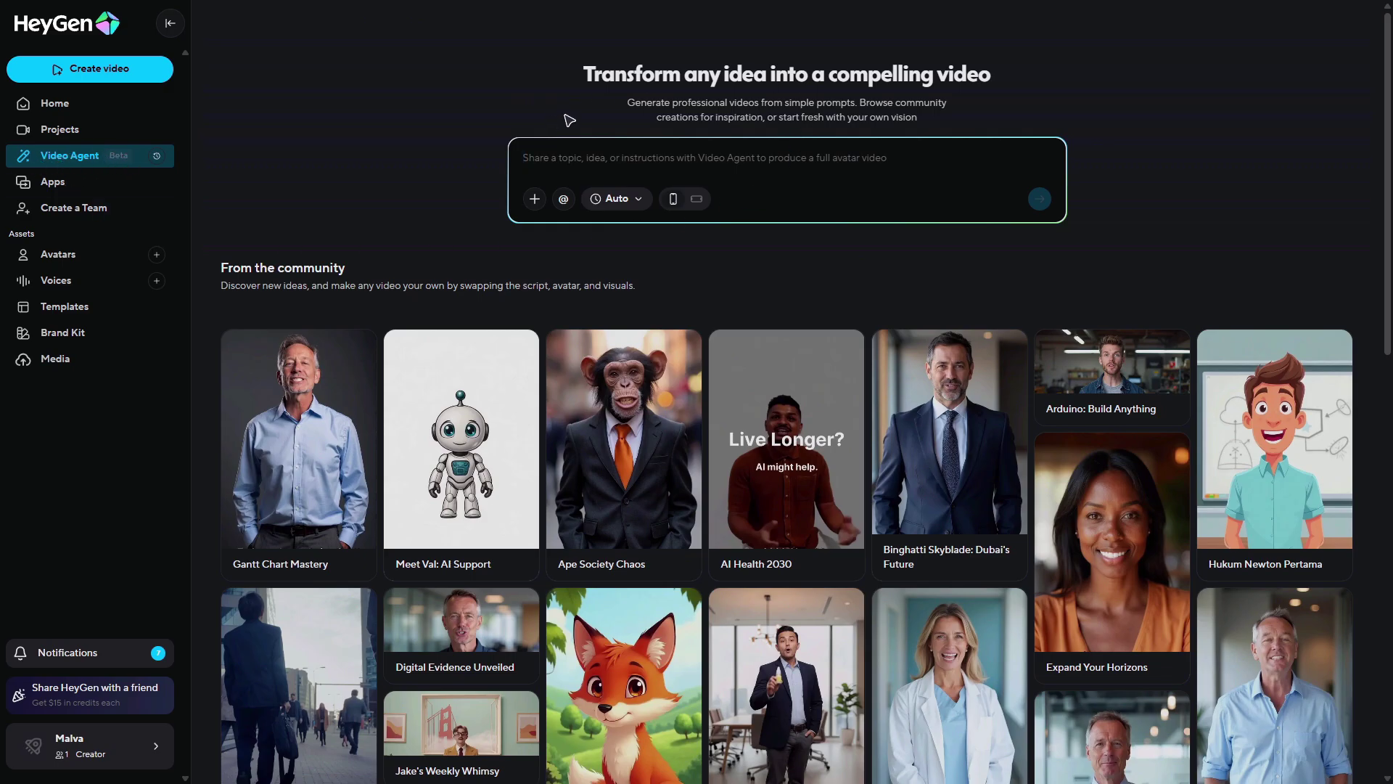
- Submit the morning-coffee video brief to Video Agent with a 60-second length
{"action": "left_click_drag", "start_coordinate": [581, 72], "coordinate": [985, 42]}
{"action": "left_click", "coordinate": [853, 65]}
{"action": "type", "text": "Role: Social Video Producer Topic: Benefits of coffee in the morning Length: 60 seconds Tone: Energetic, positive Language: English (US) Delivery: Voiceover + stock footage + animated subtitles Brand: clean sans fonts, high contrast captions, dynamic pacing"}
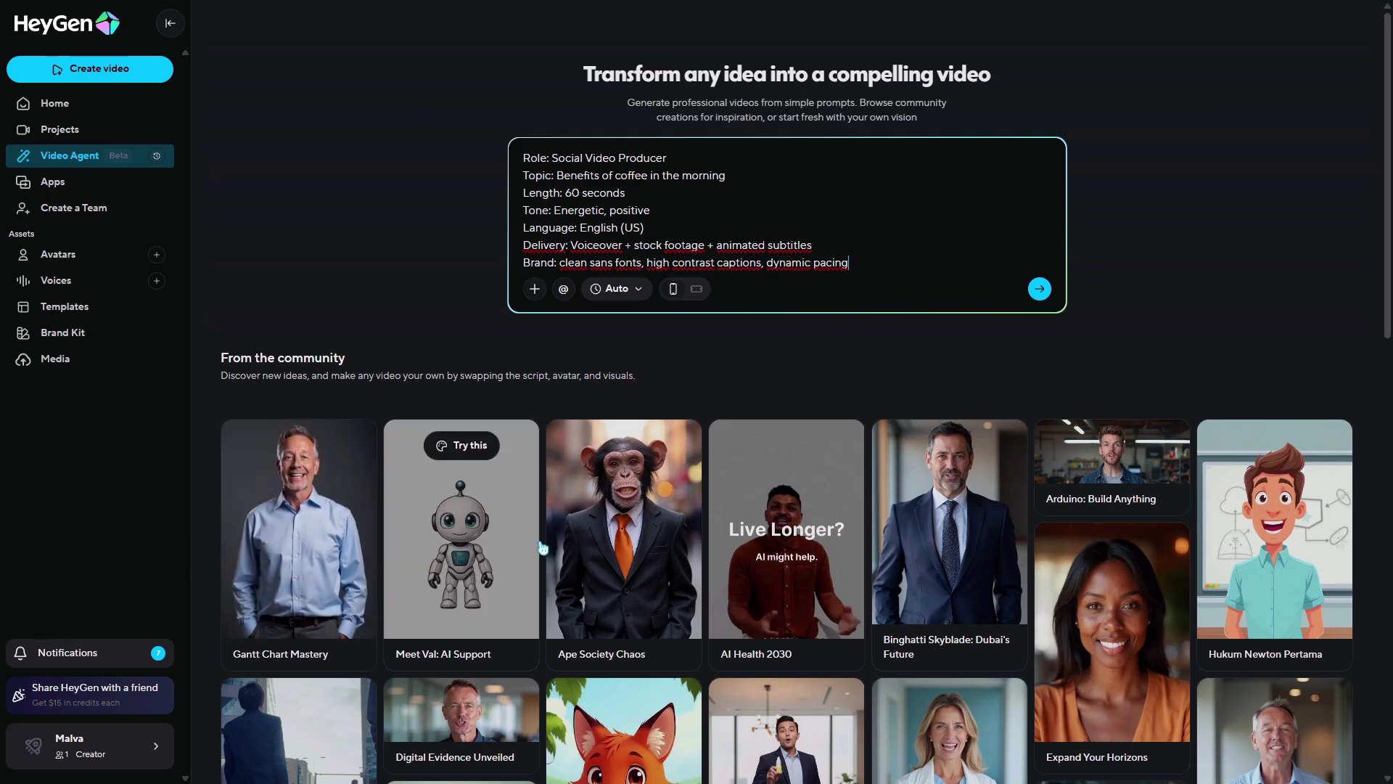
{"action": "mouse_move", "coordinate": [949, 522]}
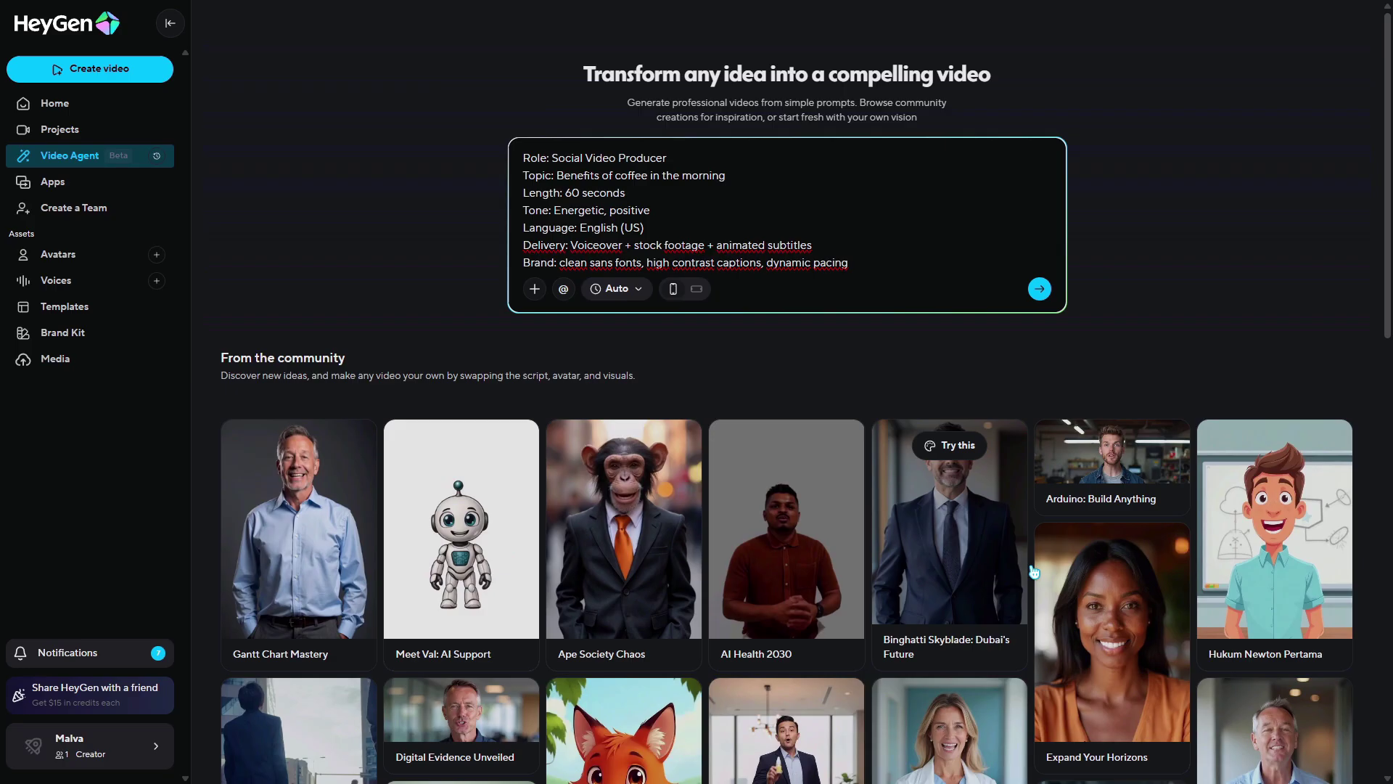
{"action": "scroll", "coordinate": [1260, 553], "scroll_direction": "down", "scroll_amount": 3}
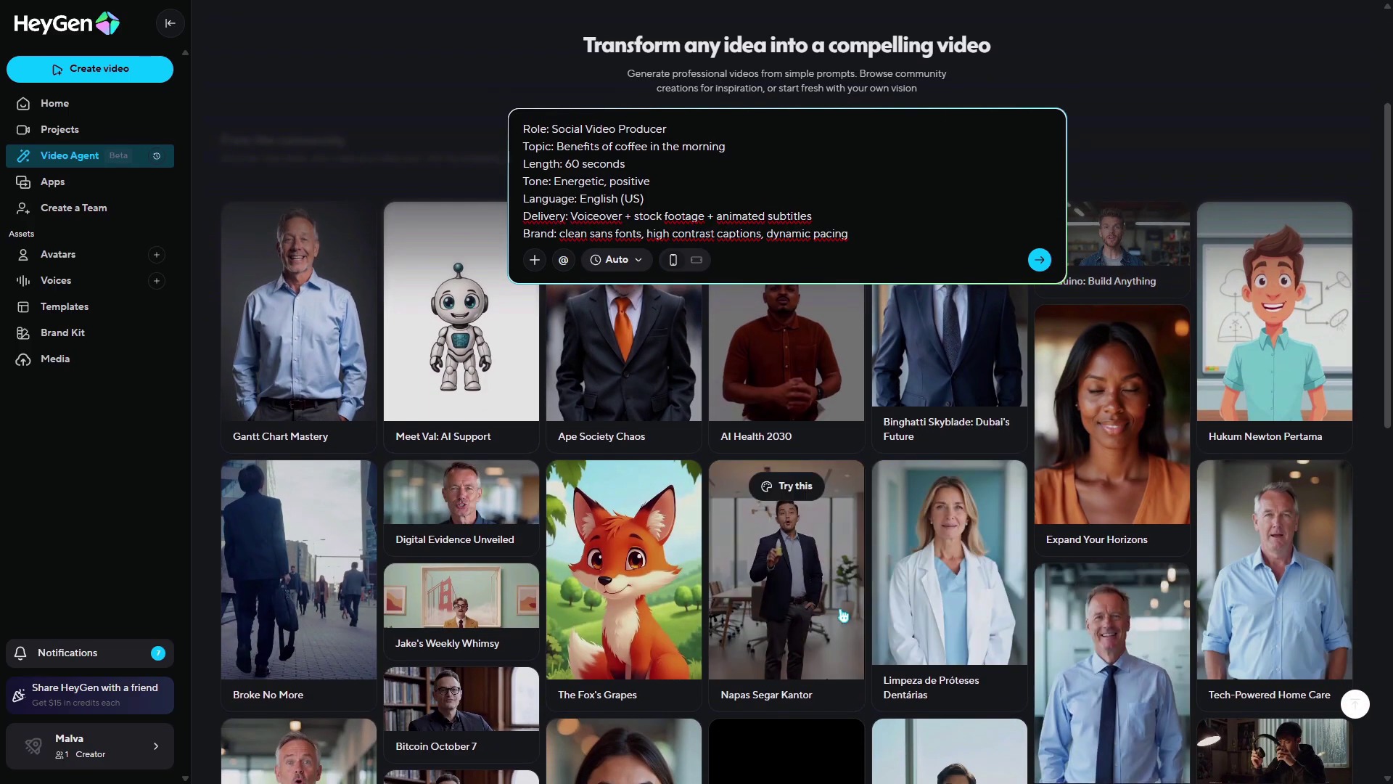
{"action": "scroll", "coordinate": [348, 559], "scroll_direction": "down", "scroll_amount": 2}
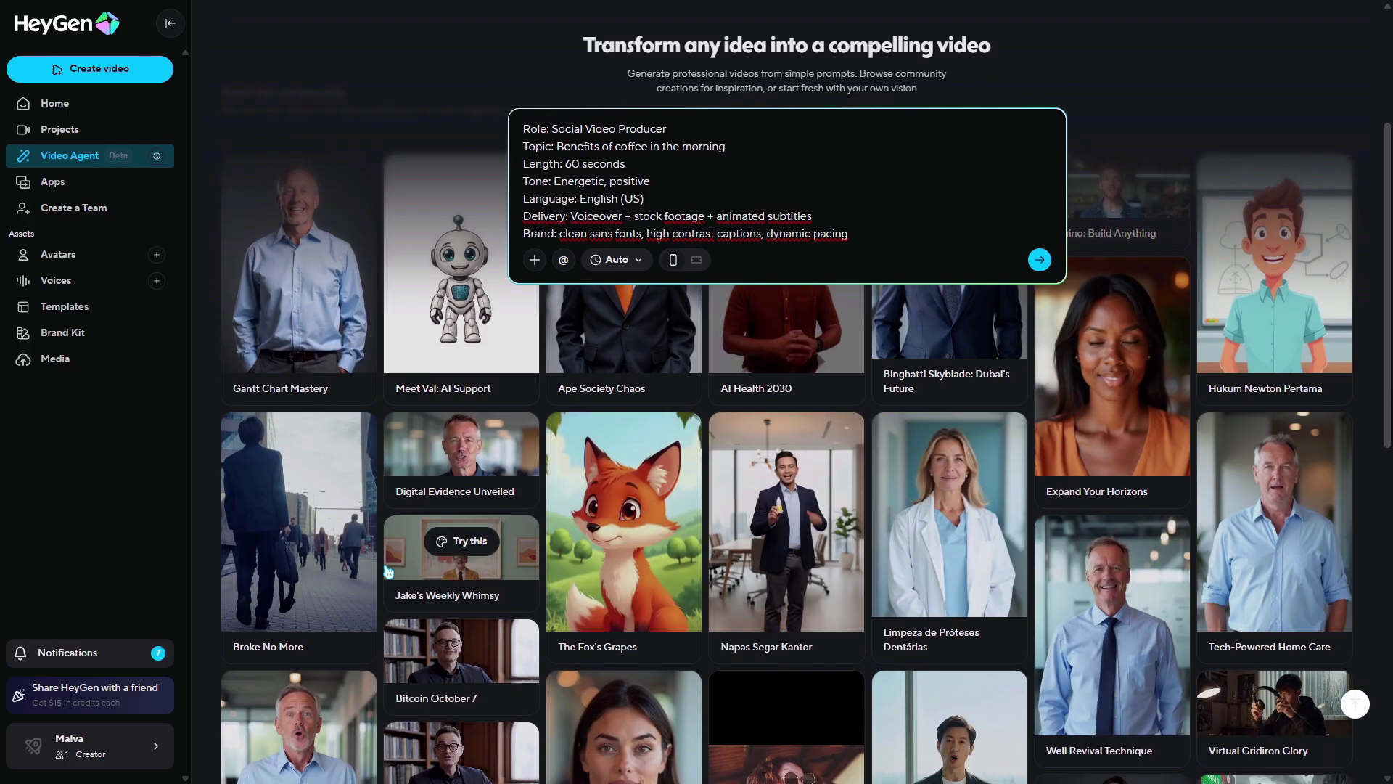
{"action": "left_click", "coordinate": [631, 291]}
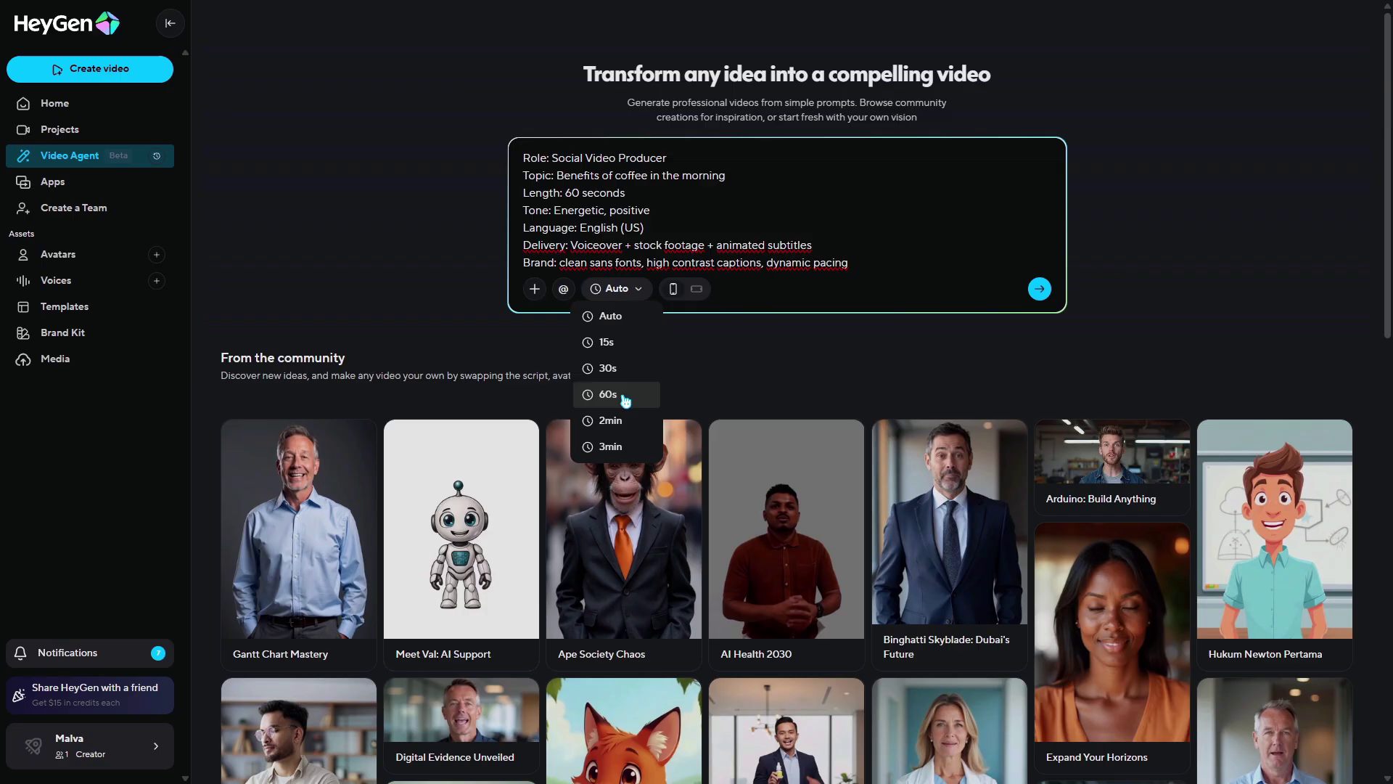
{"action": "left_click", "coordinate": [593, 395]}
{"action": "left_click", "coordinate": [1039, 289]}
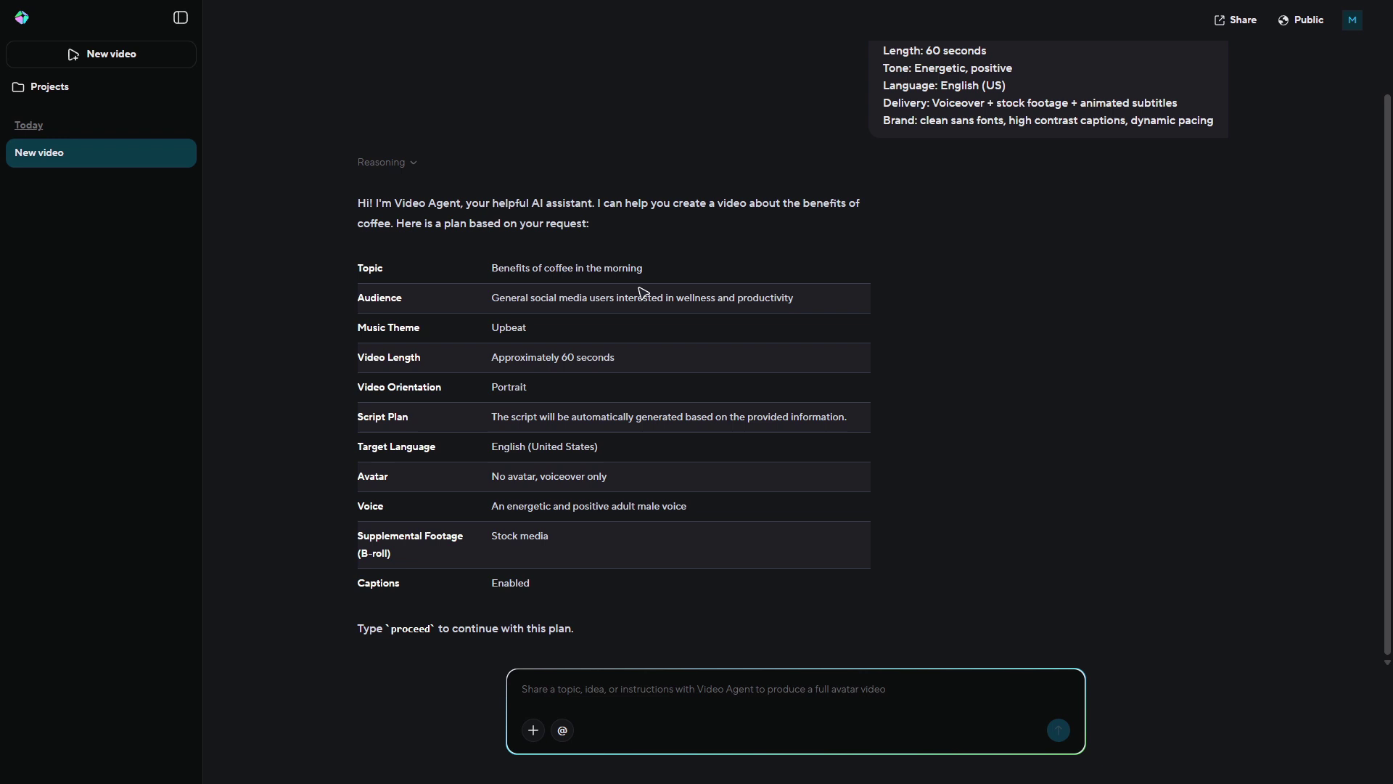
- Reply 'proceed' to approve the coffee plan and preview the finished Morning Coffee Boost video
{"action": "type", "text": "proceed"}
{"action": "key", "text": "Return"}
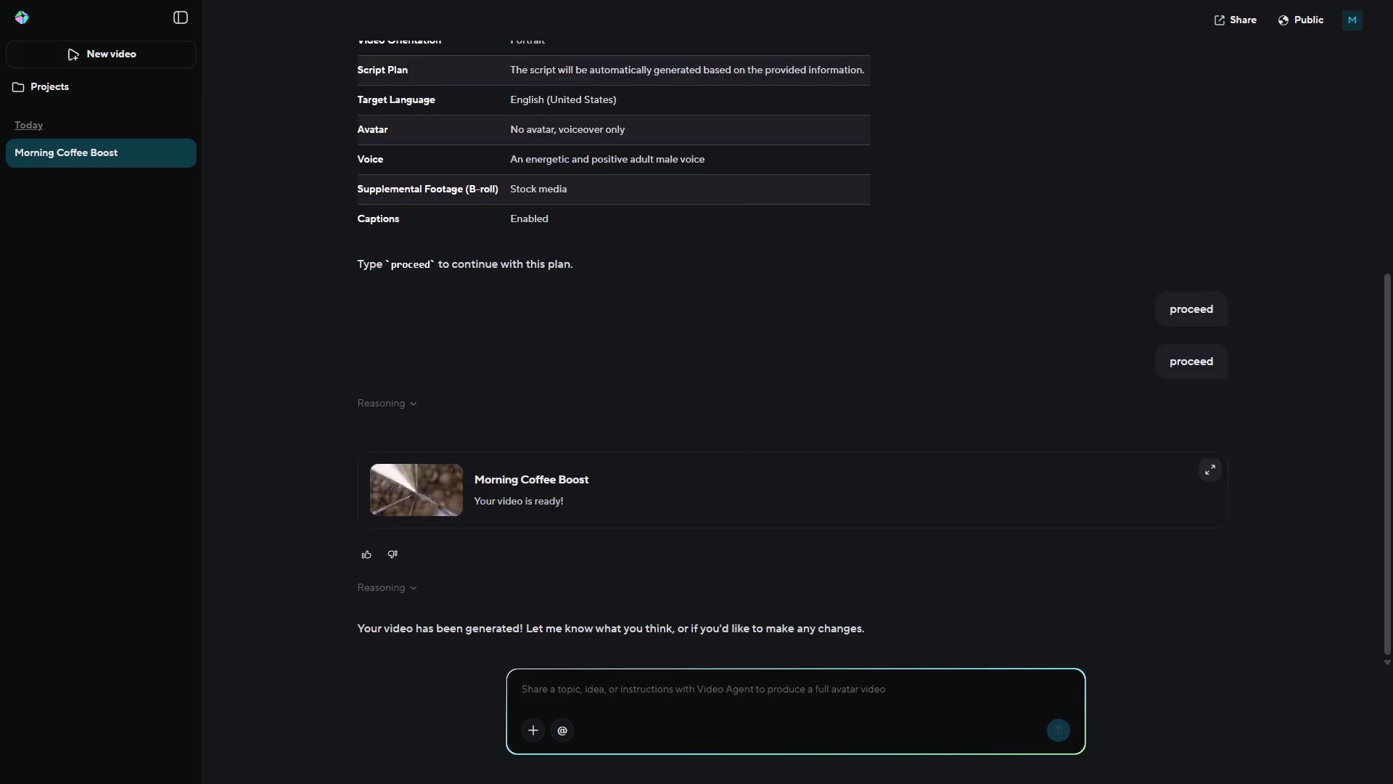
{"action": "left_click", "coordinate": [435, 494]}
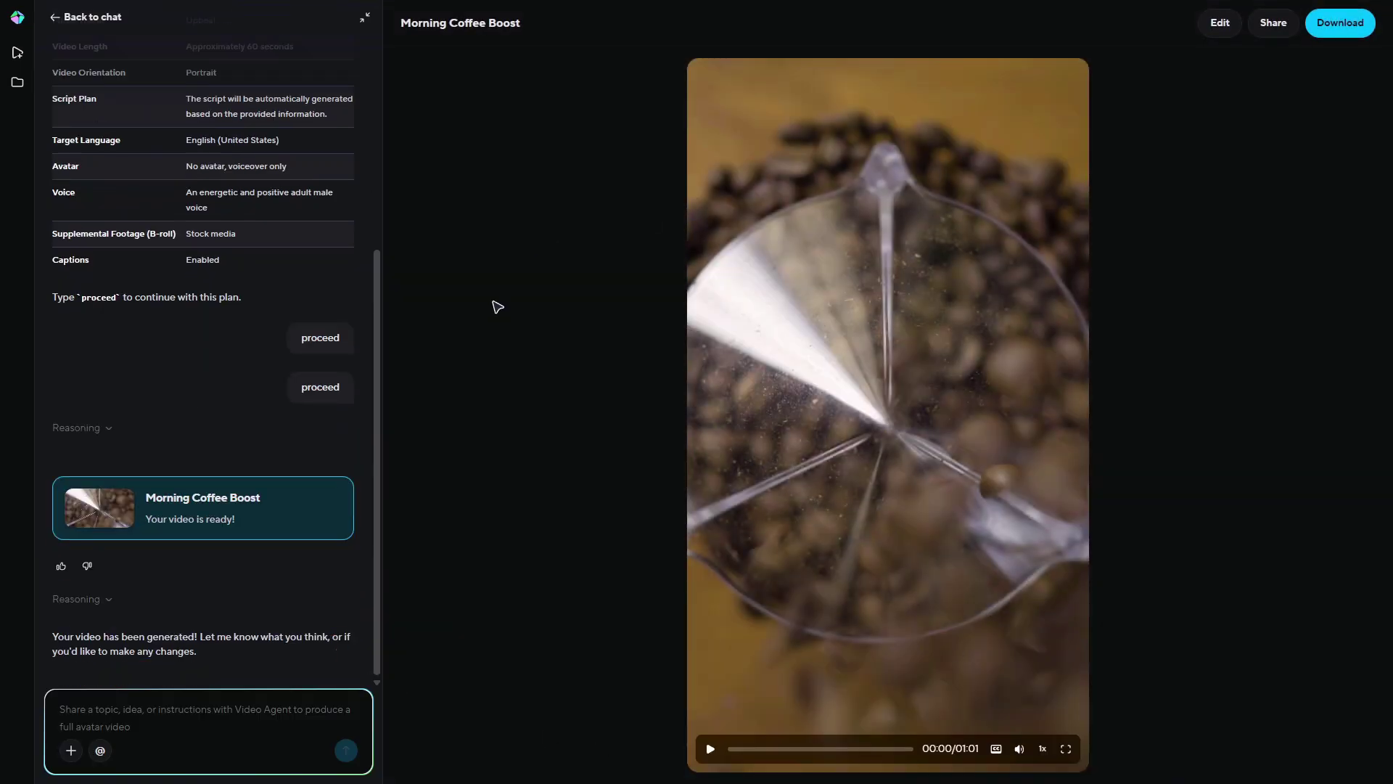
{"action": "scroll", "coordinate": [218, 297], "scroll_direction": "up", "scroll_amount": 5}
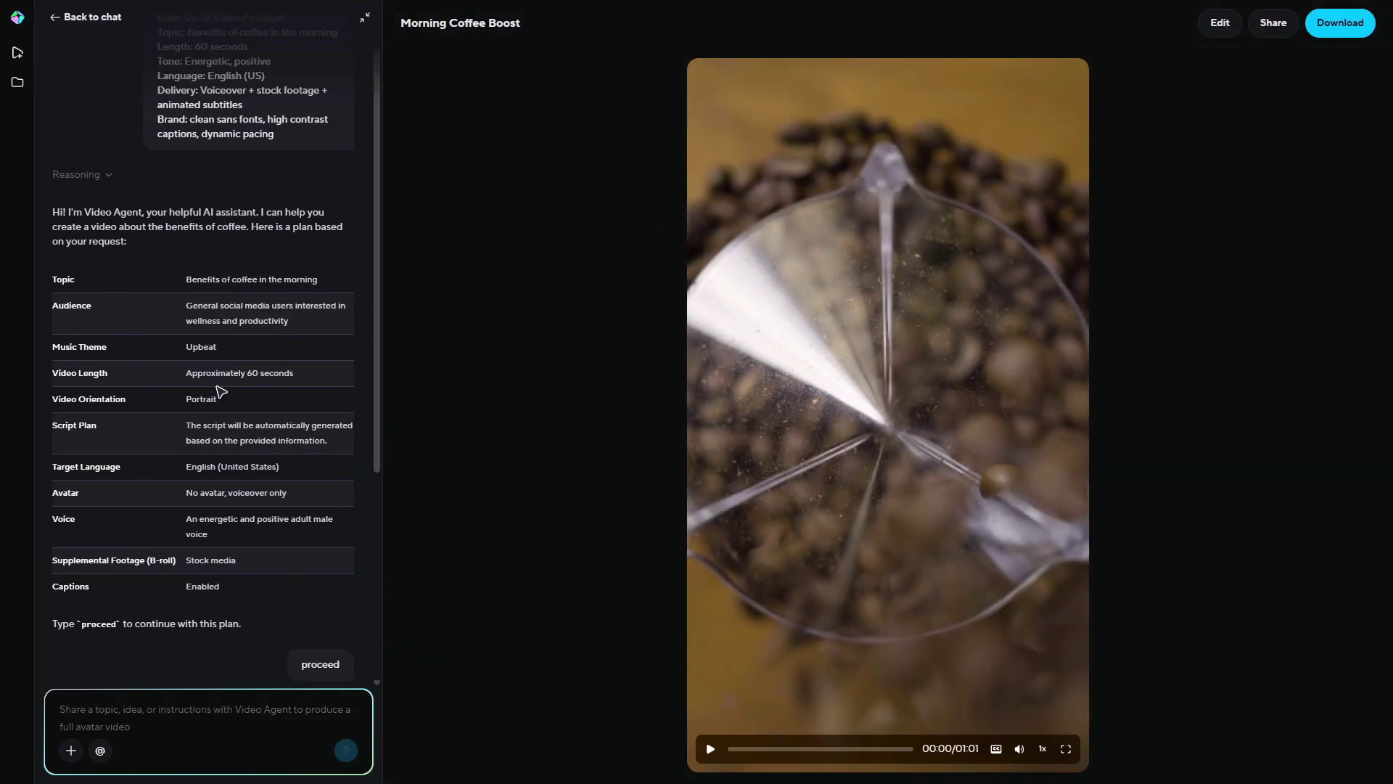
{"action": "scroll", "coordinate": [84, 305], "scroll_direction": "up", "scroll_amount": 1}
{"action": "scroll", "coordinate": [327, 399], "scroll_direction": "down", "scroll_amount": 5}
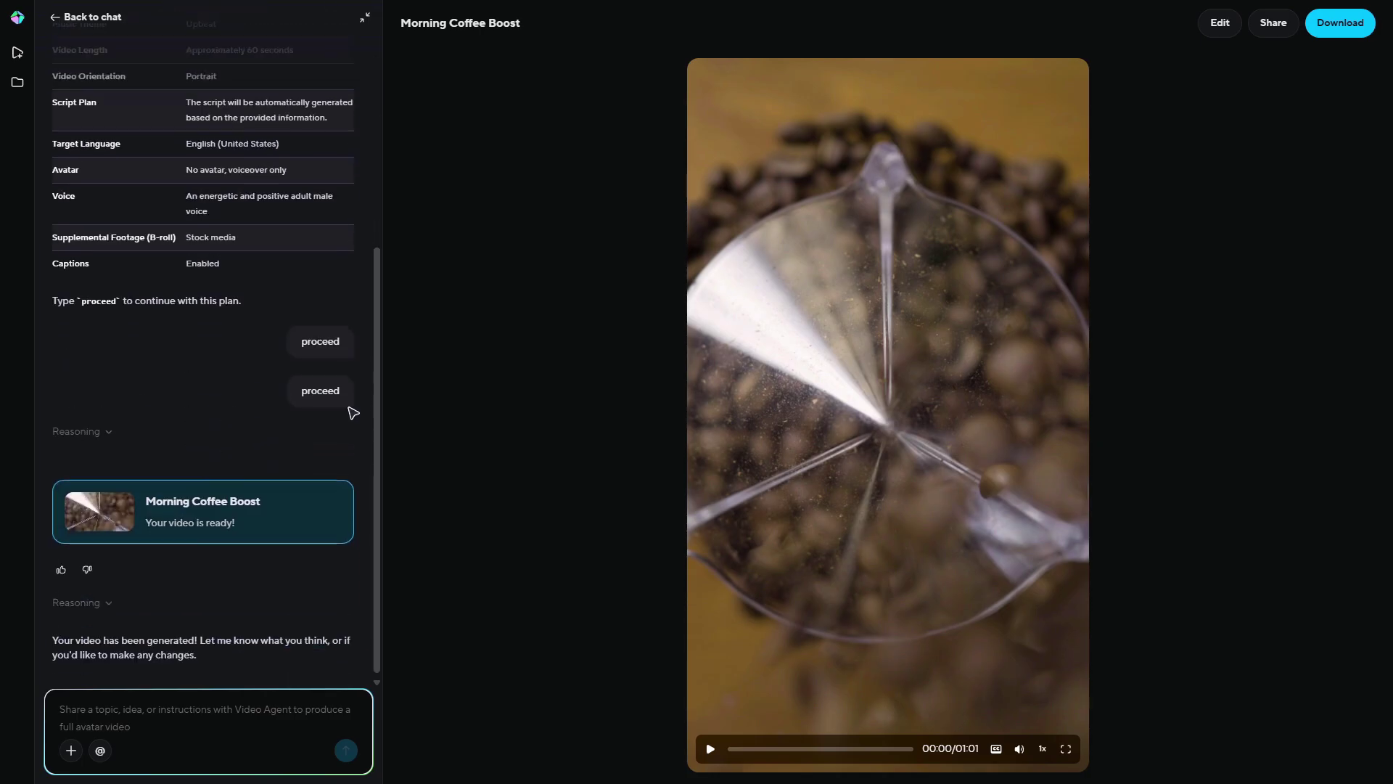
{"action": "scroll", "coordinate": [101, 399], "scroll_direction": "up", "scroll_amount": 2}
{"action": "scroll", "coordinate": [95, 356], "scroll_direction": "up", "scroll_amount": 1}
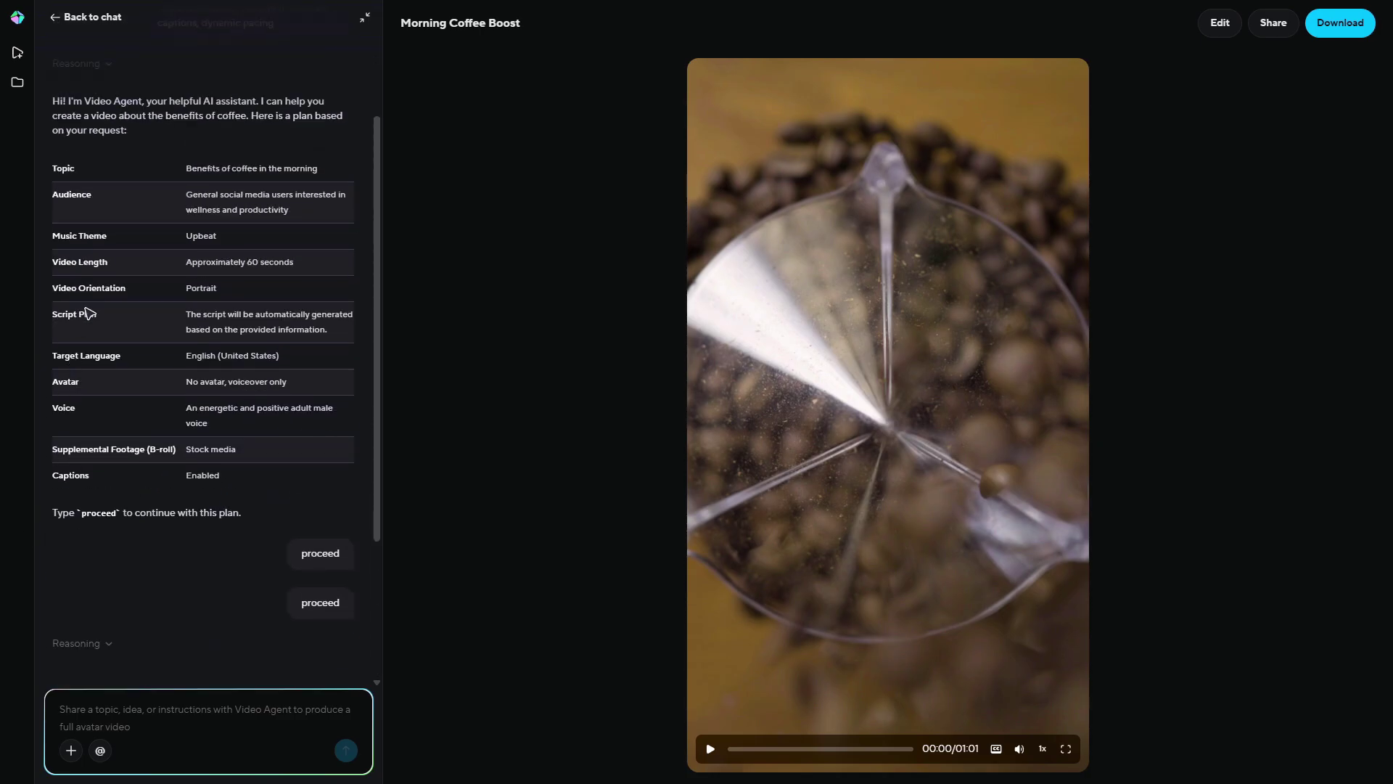
{"action": "scroll", "coordinate": [85, 238], "scroll_direction": "up", "scroll_amount": 2}
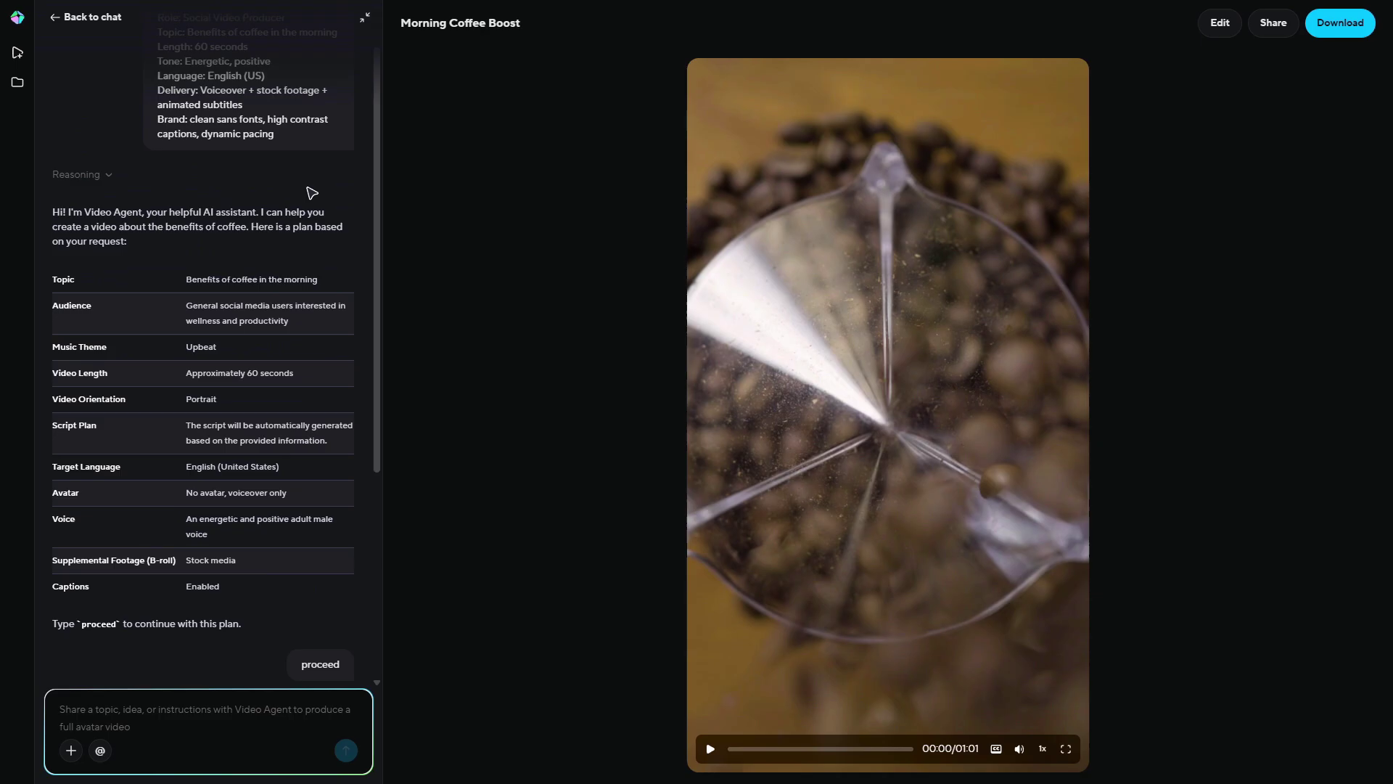
{"action": "scroll", "coordinate": [273, 120], "scroll_direction": "up", "scroll_amount": 1}
{"action": "scroll", "coordinate": [190, 482], "scroll_direction": "down", "scroll_amount": 5}
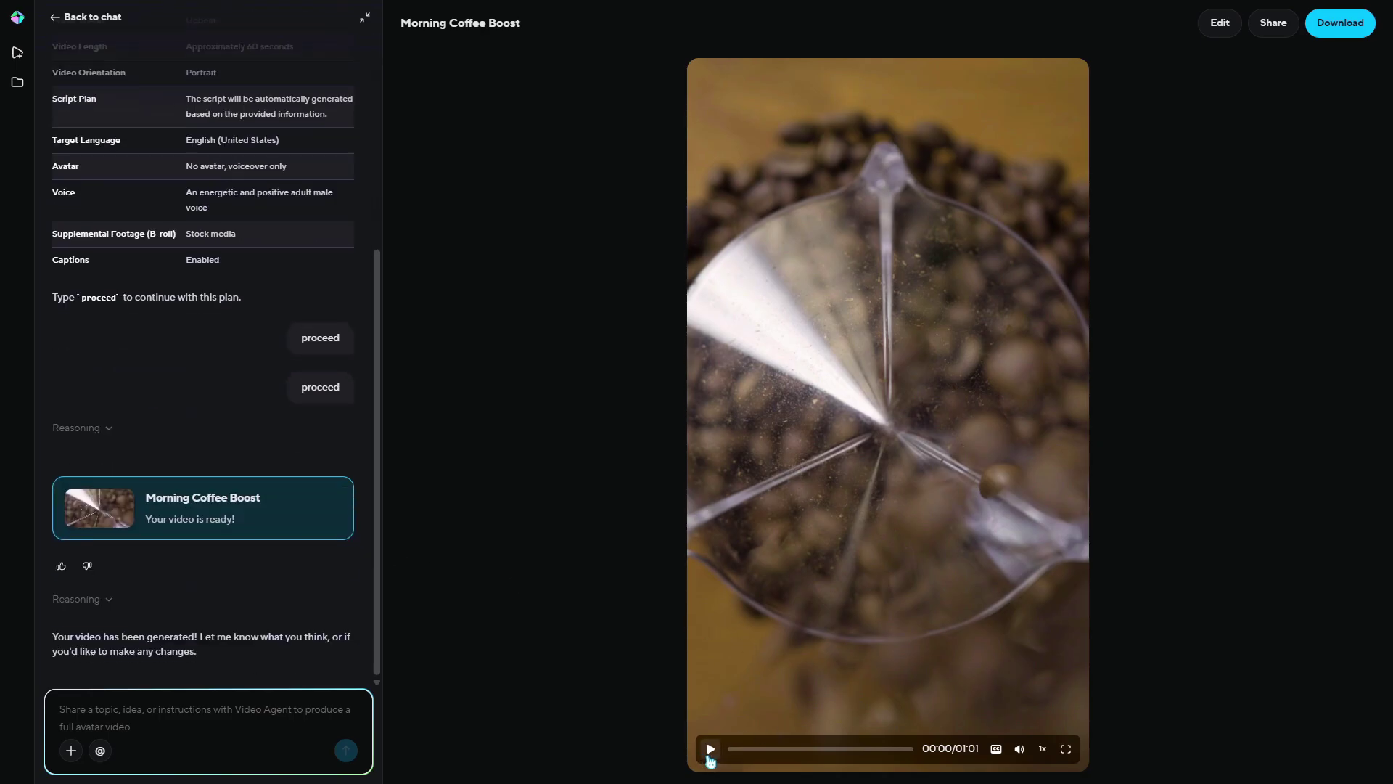
- Play the Morning Coffee Boost video with captions and stock footage through to 01:01
{"action": "left_click", "coordinate": [710, 754]}
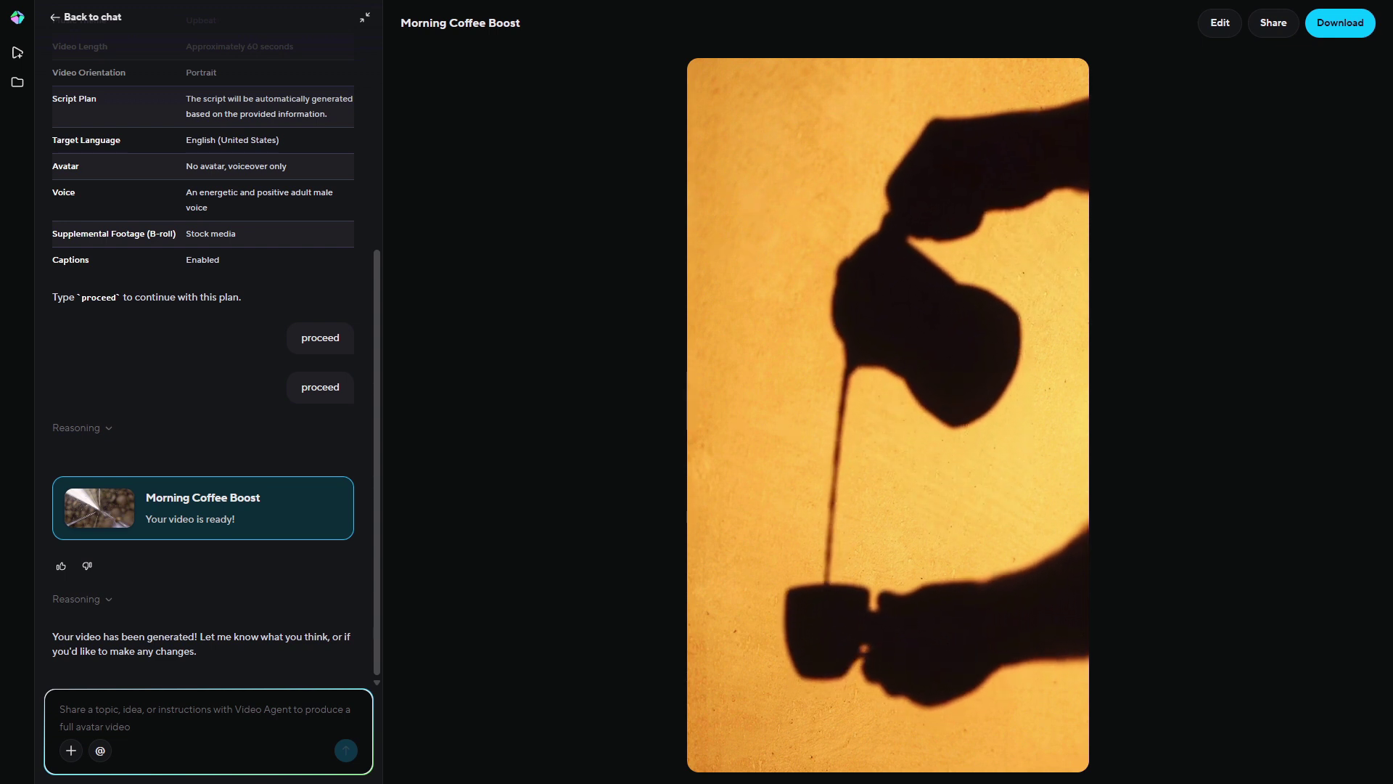
{"action": "scroll", "coordinate": [227, 460], "scroll_direction": "up", "scroll_amount": 2}
{"action": "scroll", "coordinate": [228, 459], "scroll_direction": "up", "scroll_amount": 3}
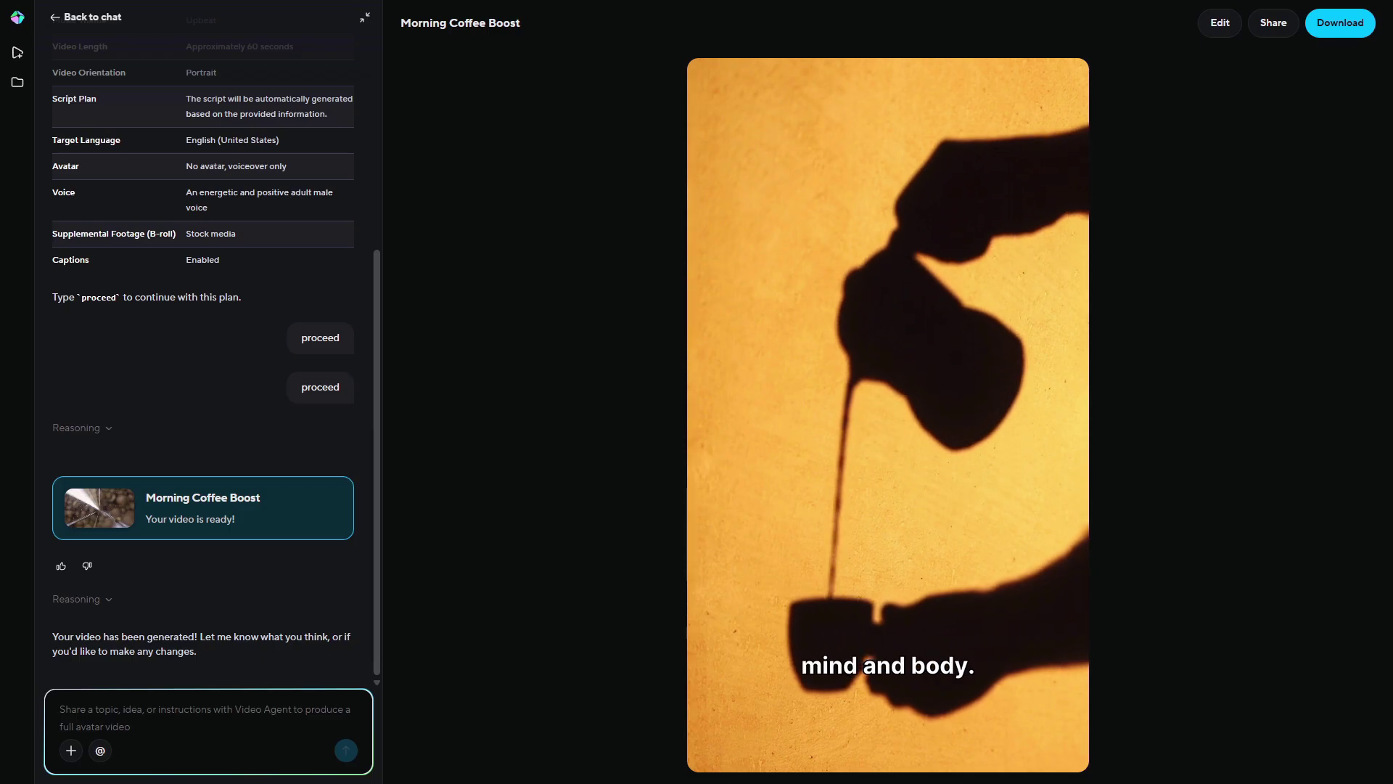
{"action": "scroll", "coordinate": [227, 460], "scroll_direction": "up", "scroll_amount": 5}
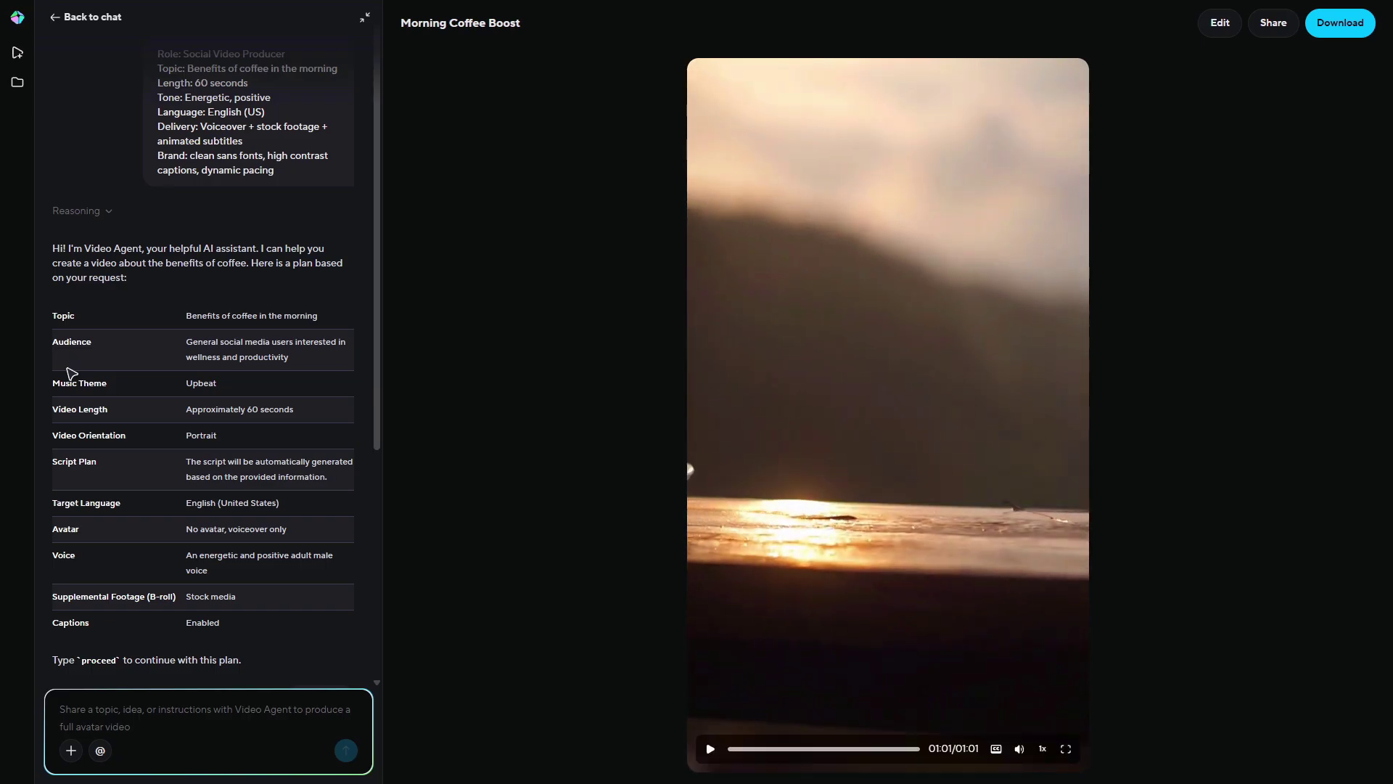
- Go from the video preview back to chat, then Home, then the Avatars library
{"action": "left_click", "coordinate": [61, 21]}
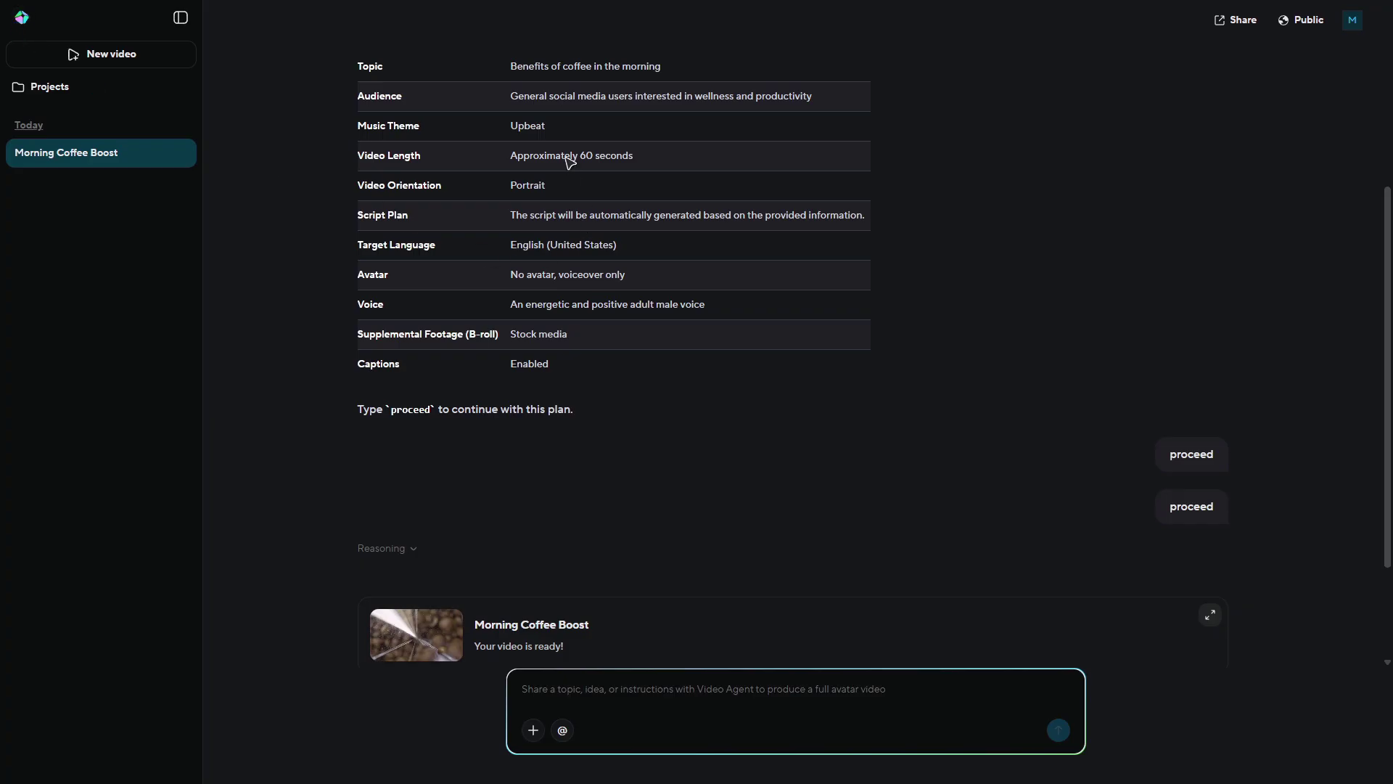
{"action": "left_click", "coordinate": [22, 18]}
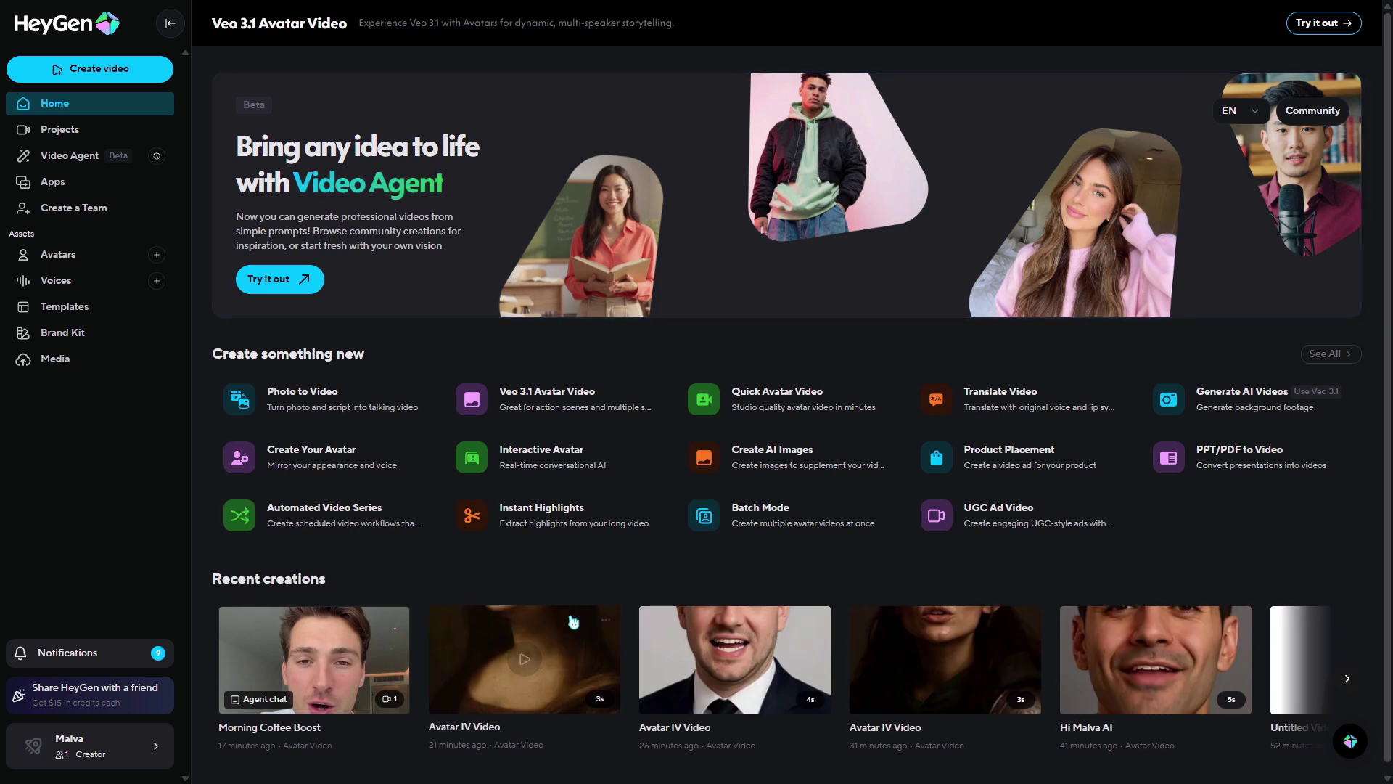
{"action": "left_click", "coordinate": [816, 617]}
{"action": "scroll", "coordinate": [943, 645], "scroll_direction": "down", "scroll_amount": 1}
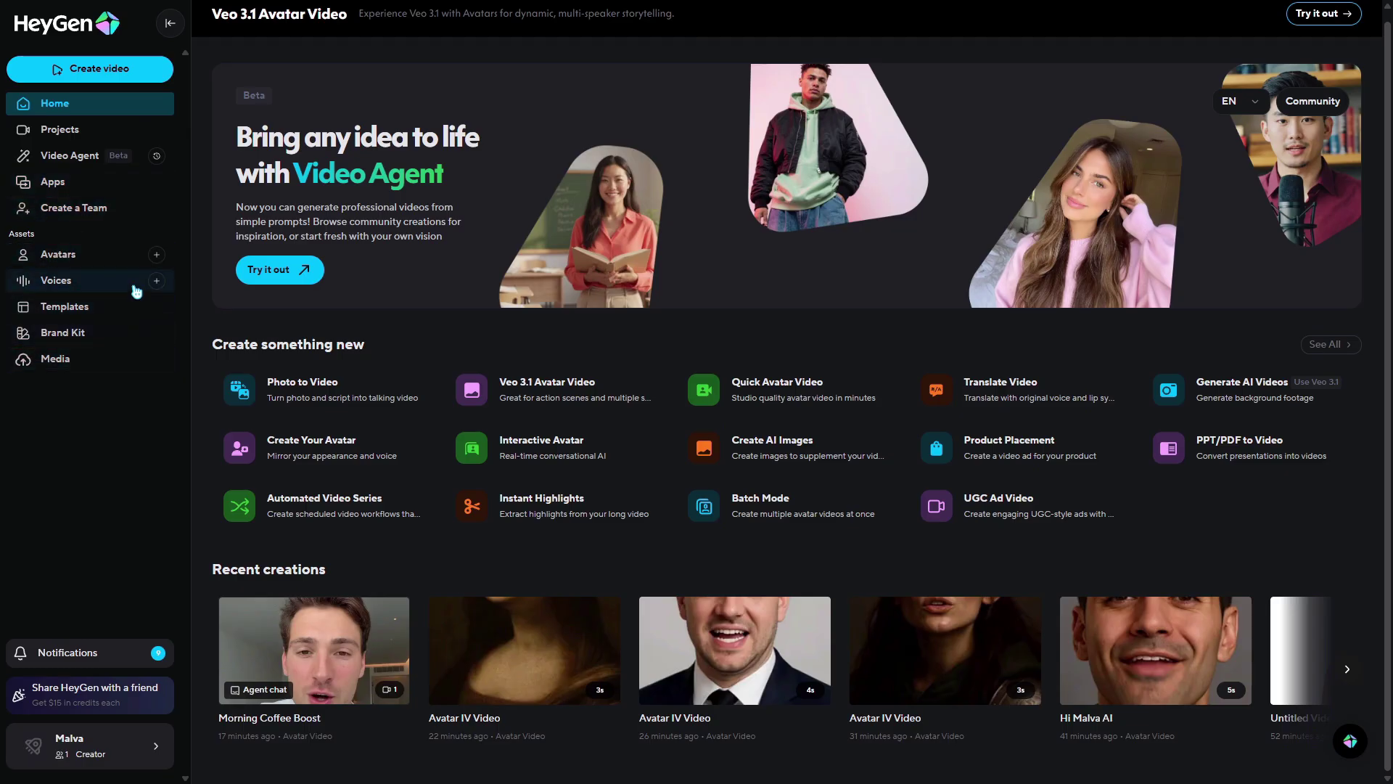
{"action": "left_click", "coordinate": [90, 260]}
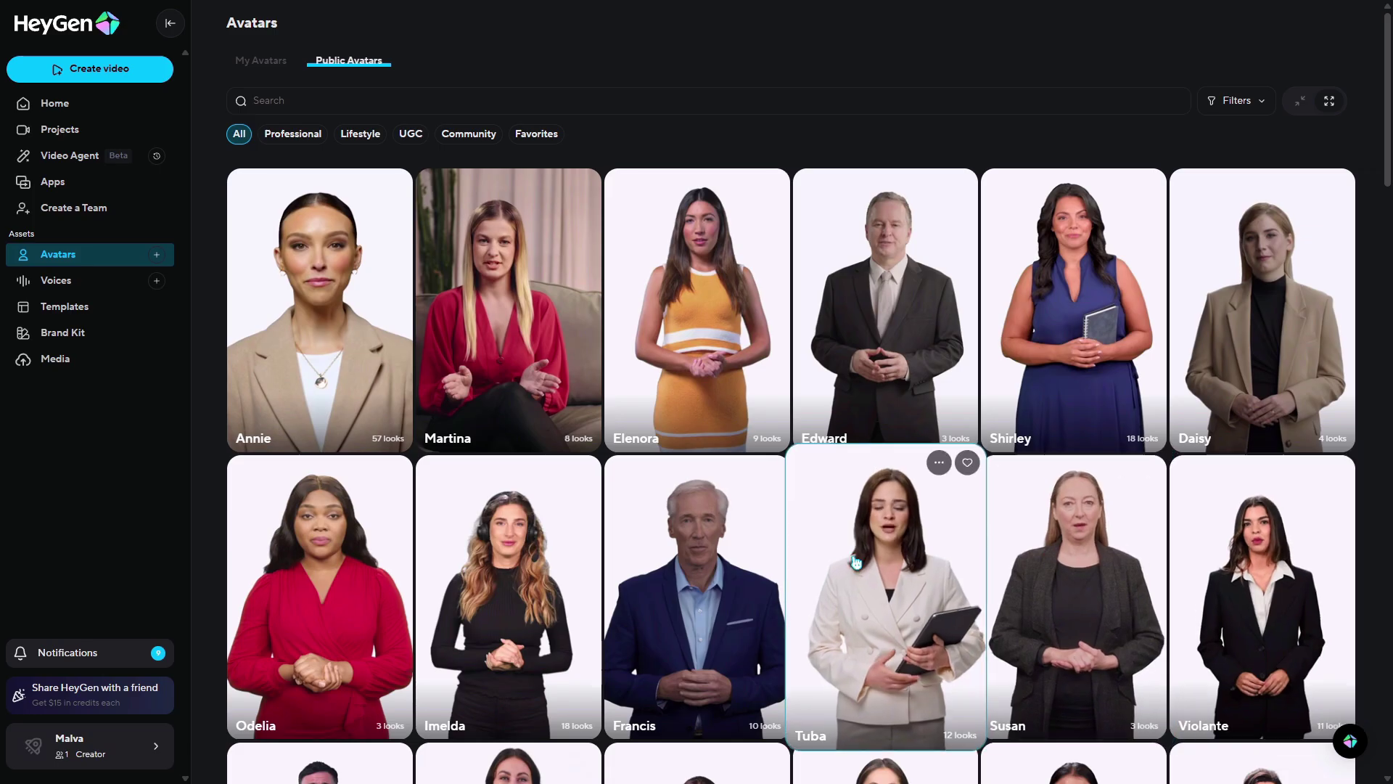
{"action": "scroll", "coordinate": [372, 593], "scroll_direction": "down", "scroll_amount": 3}
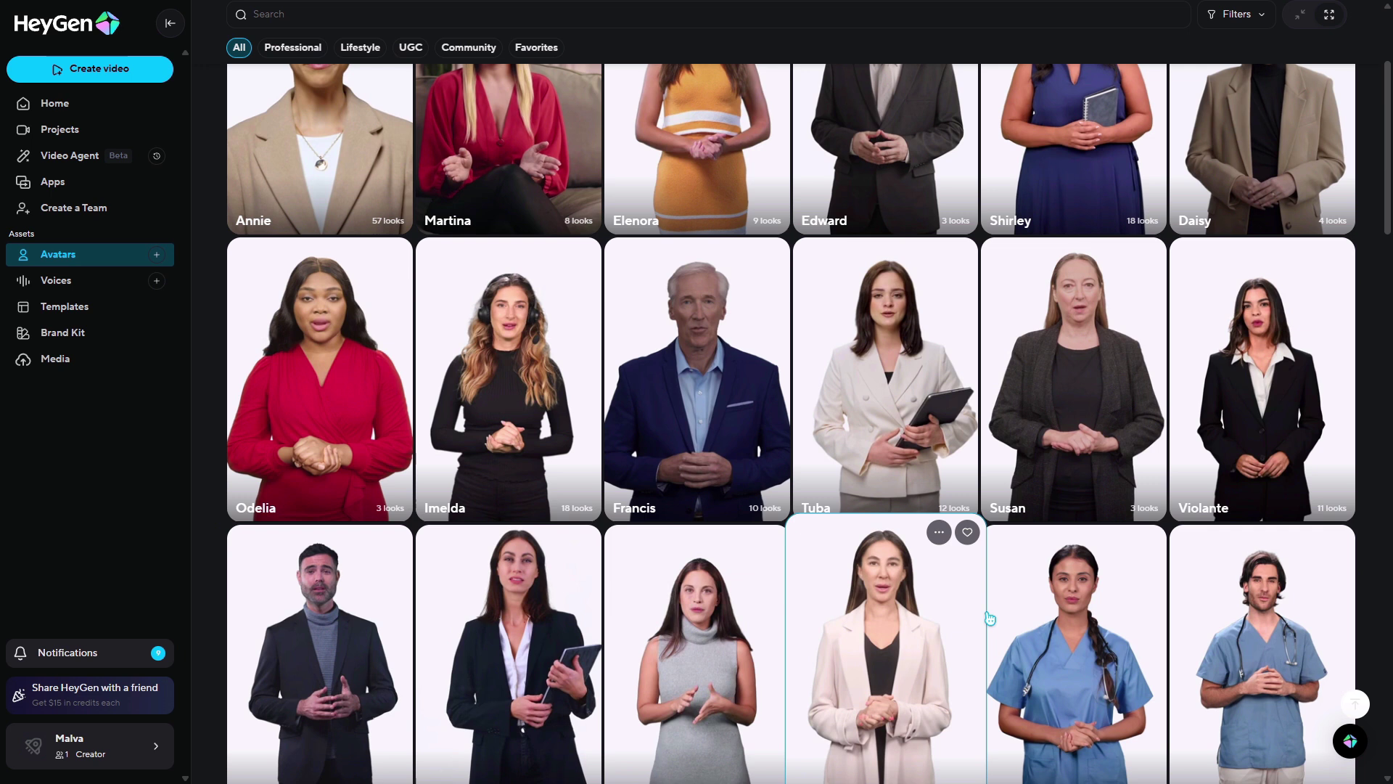
{"action": "scroll", "coordinate": [1192, 621], "scroll_direction": "down", "scroll_amount": 1}
{"action": "scroll", "coordinate": [1192, 622], "scroll_direction": "down", "scroll_amount": 3}
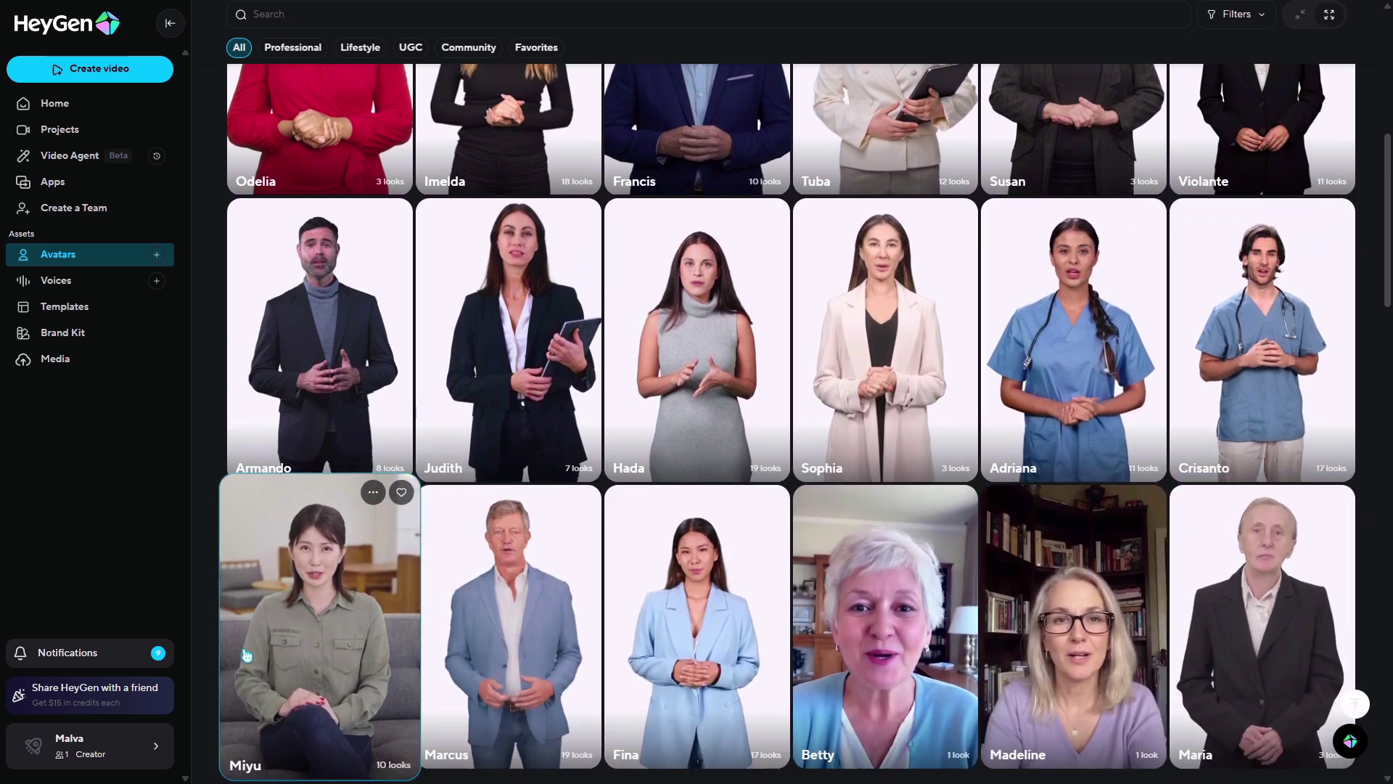
{"action": "scroll", "coordinate": [314, 666], "scroll_direction": "down", "scroll_amount": 4}
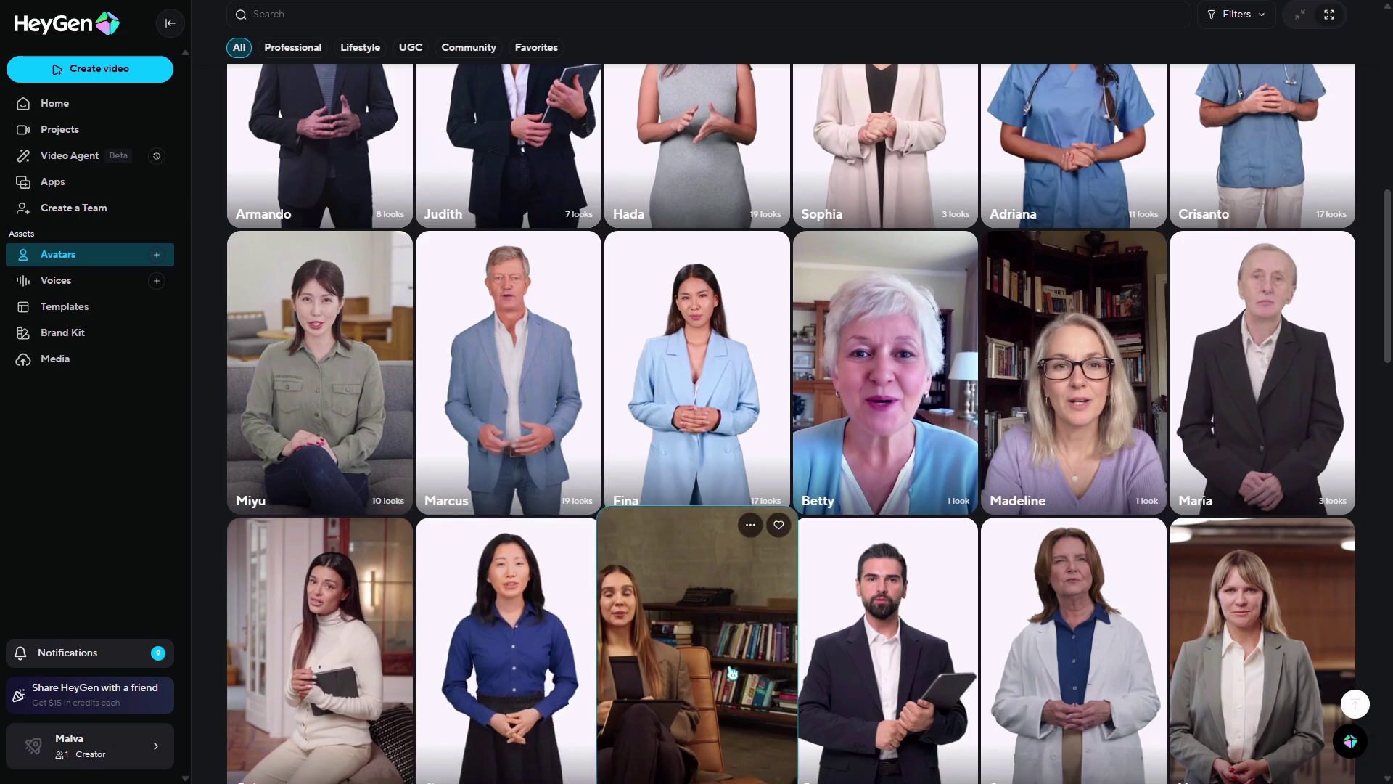
{"action": "scroll", "coordinate": [1081, 642], "scroll_direction": "down", "scroll_amount": 2}
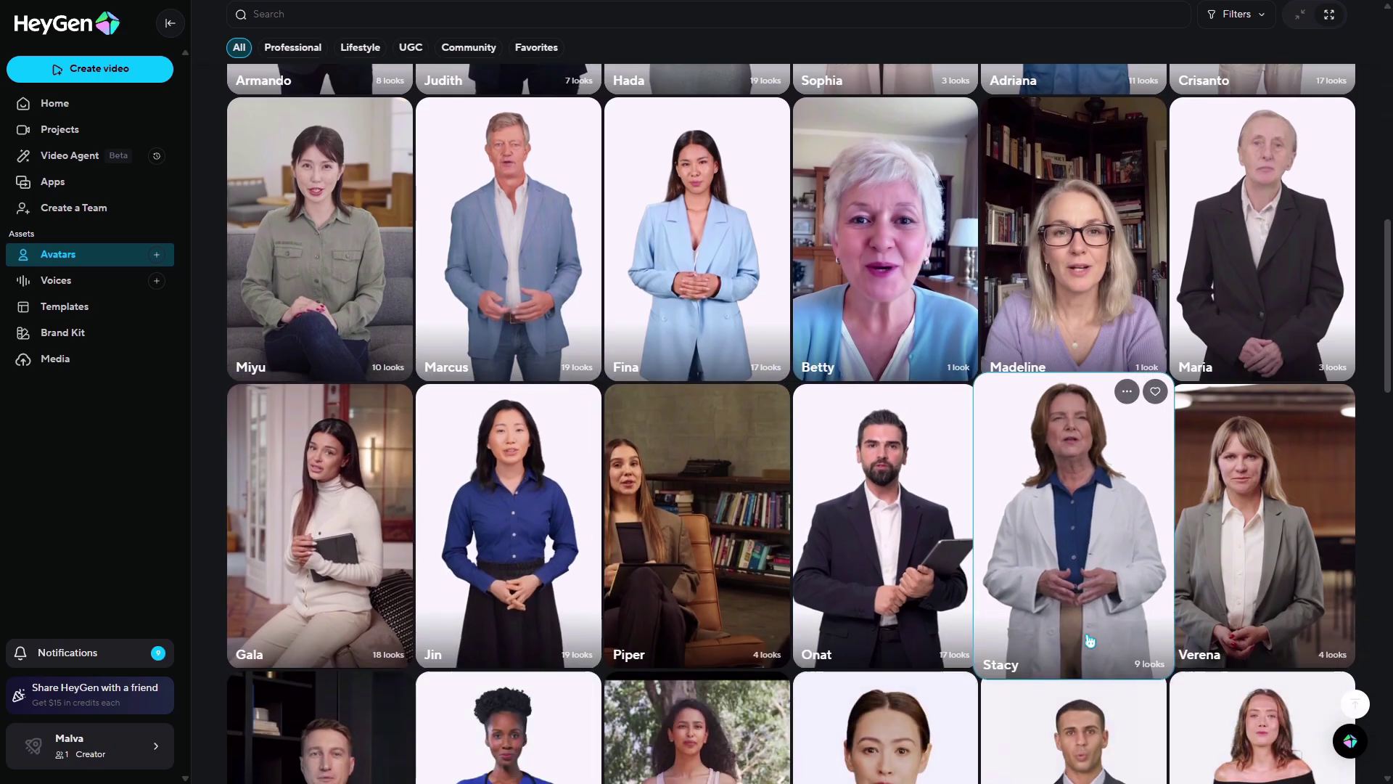
{"action": "scroll", "coordinate": [1089, 624], "scroll_direction": "down", "scroll_amount": 3}
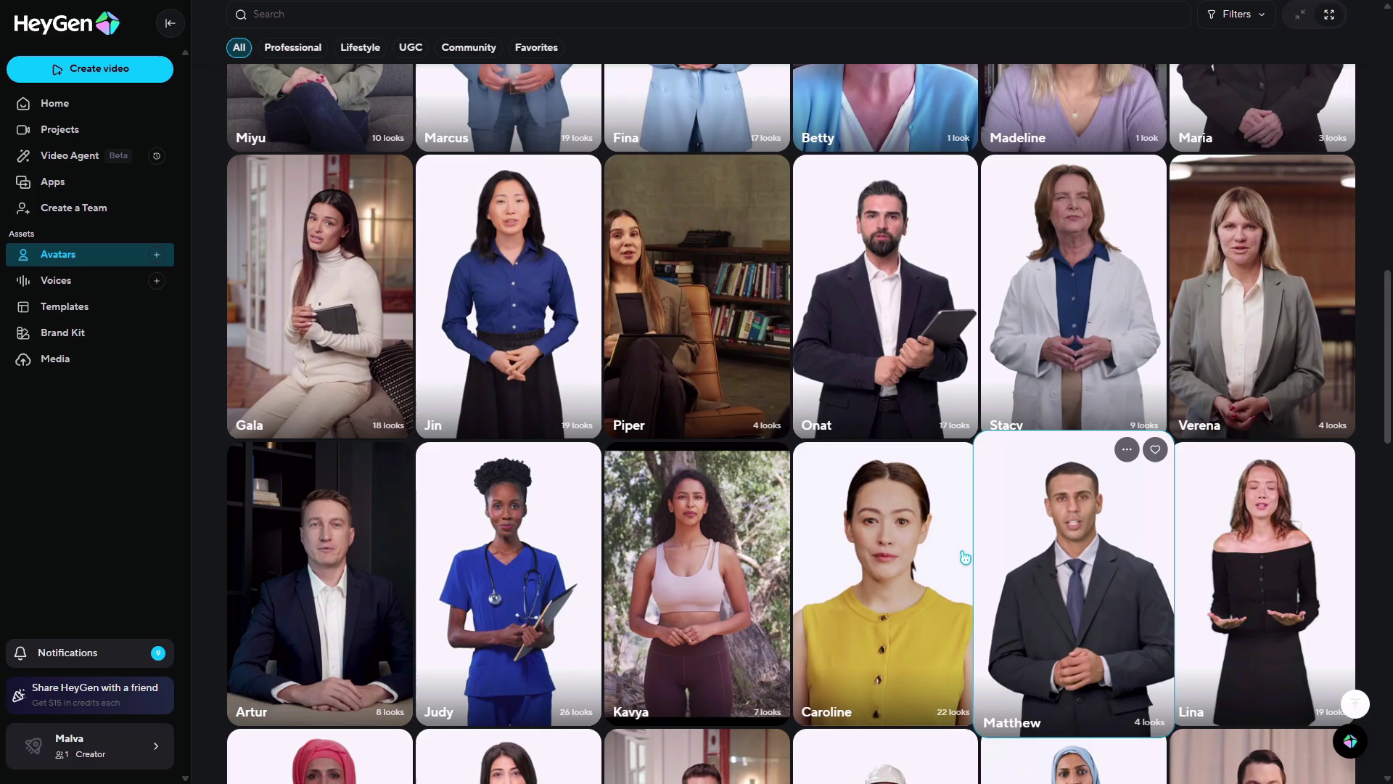
{"action": "scroll", "coordinate": [323, 565], "scroll_direction": "down", "scroll_amount": 3}
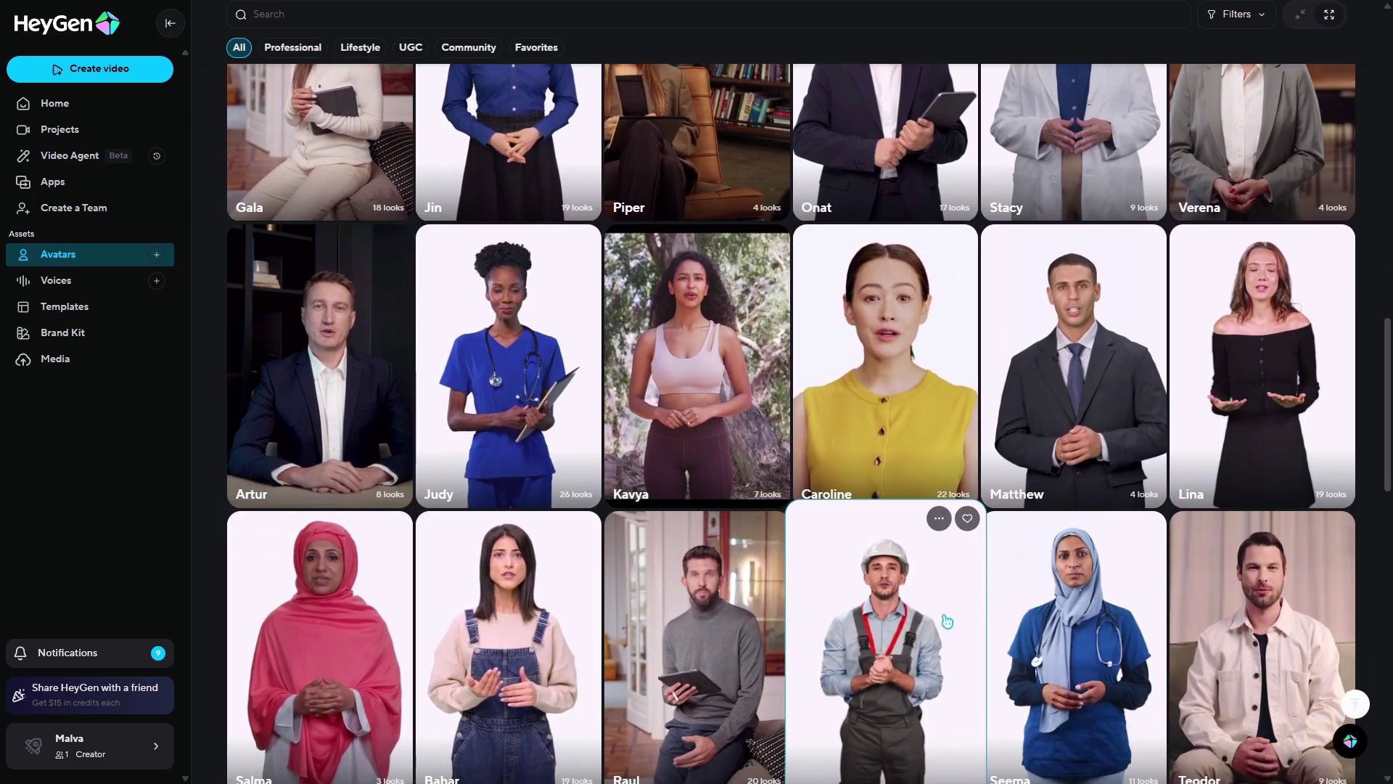
{"action": "scroll", "coordinate": [1194, 617], "scroll_direction": "down", "scroll_amount": 3}
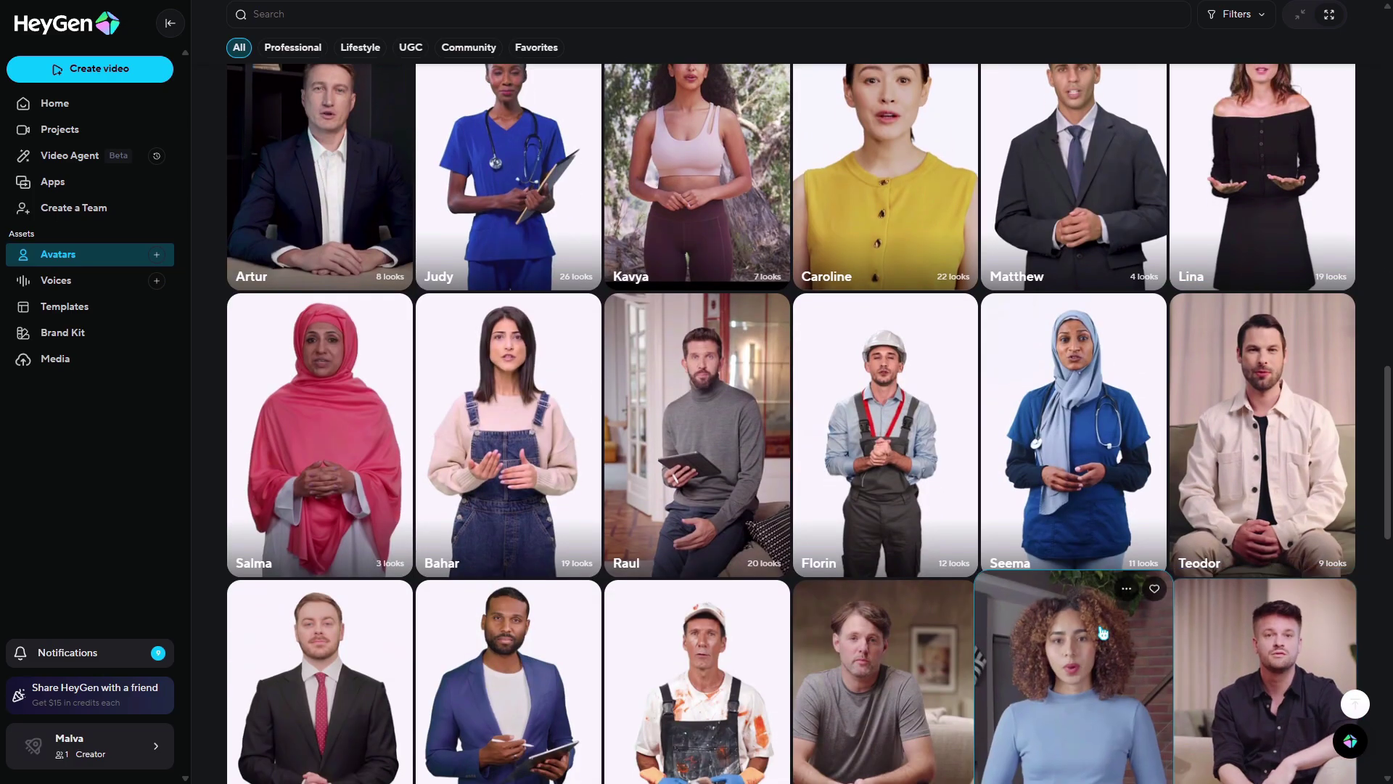